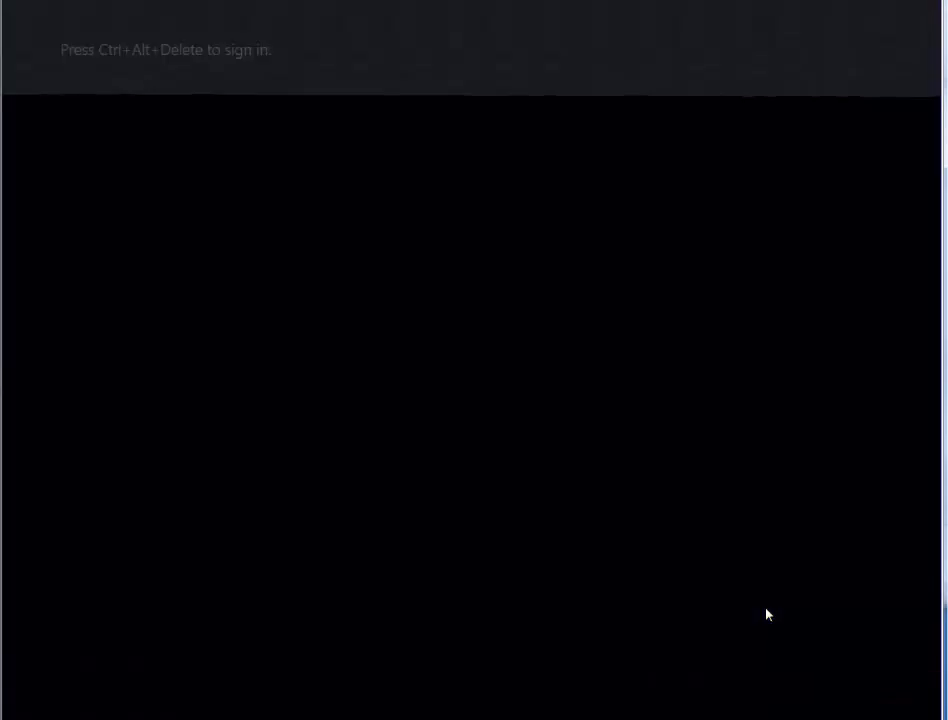
# - Sign in to Windows Server as Administrator with the account password
pyautogui.hotkey('ctrl', 'alt', 'Delete')
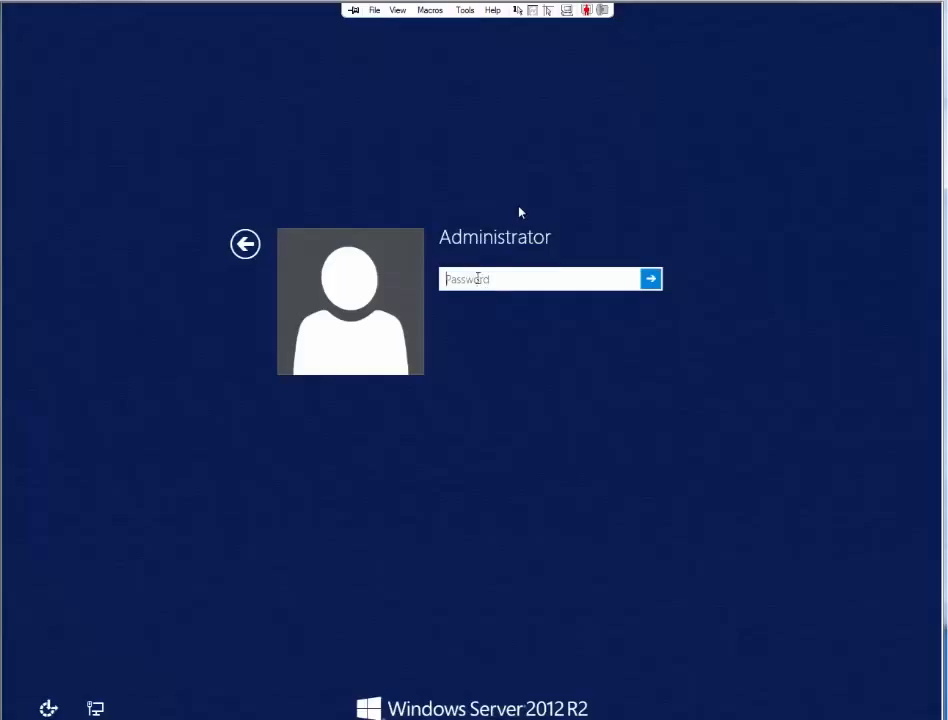
pyautogui.write('P@ssw0rd')
pyautogui.press('Return')
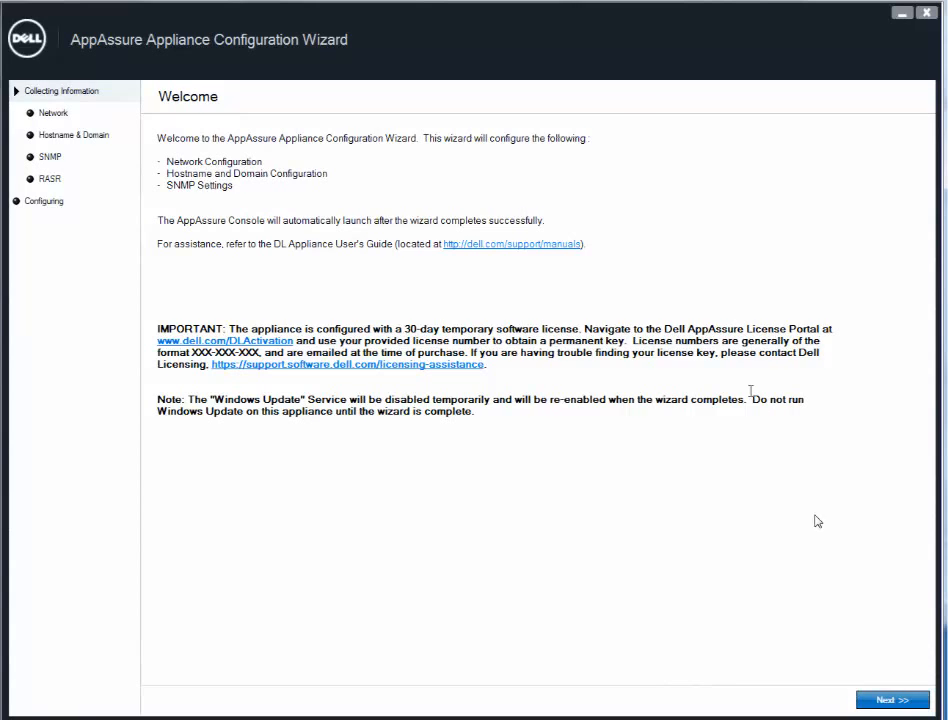
# - Give NIC3 static IPv4 172.28.7.125, mask 255.255.255.0, gateway 172.28.7.254 and DNS 172.28.7.103
pyautogui.click(884, 703)
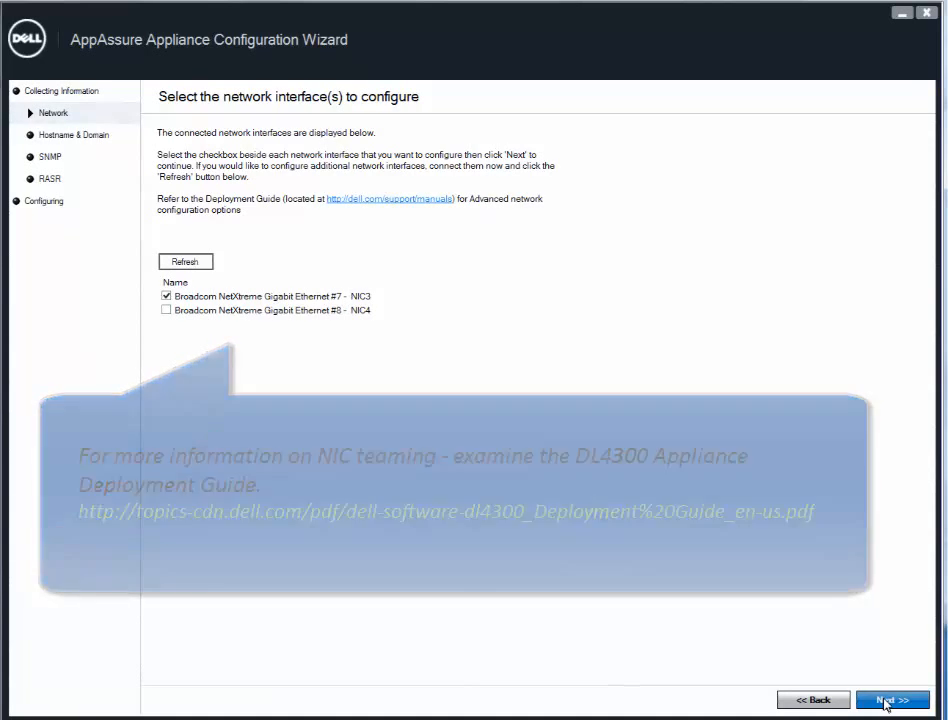
pyautogui.click(885, 701)
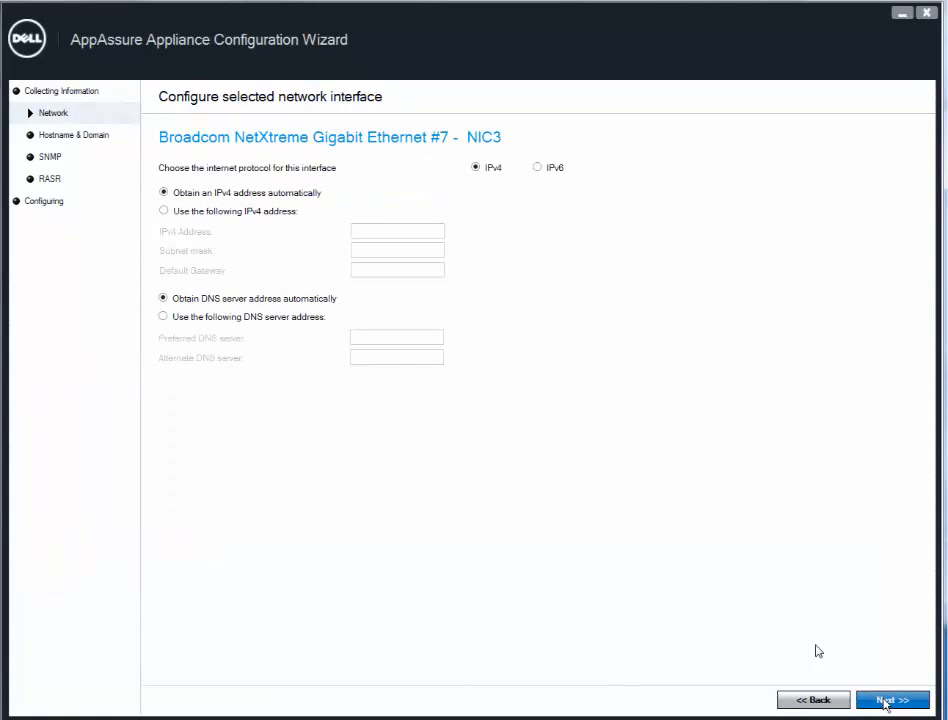
pyautogui.click(164, 214)
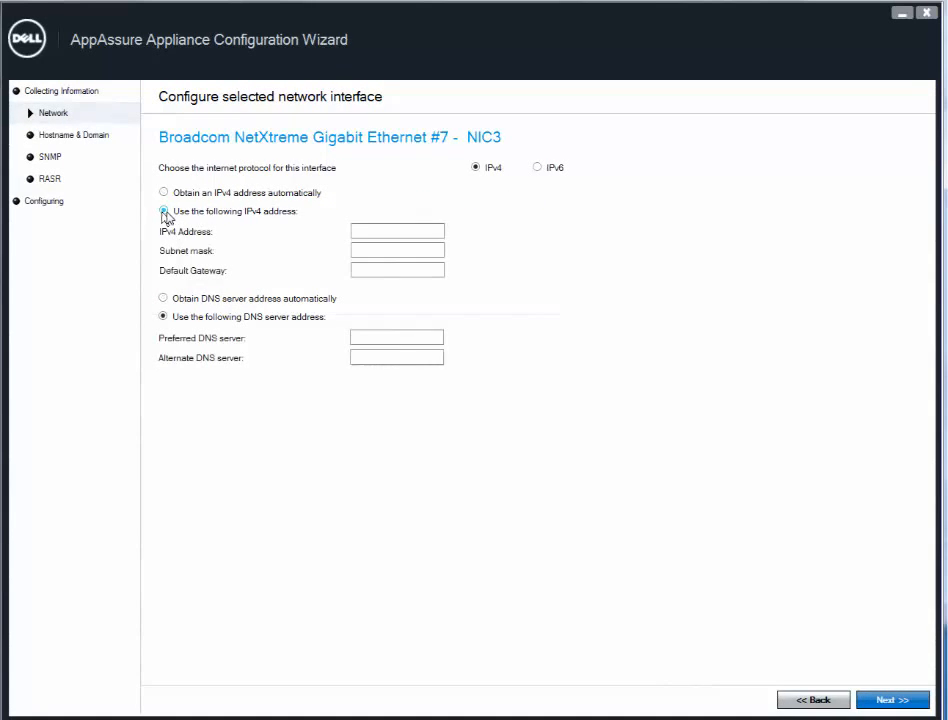
pyautogui.click(366, 232)
pyautogui.write('172.28.7.12')
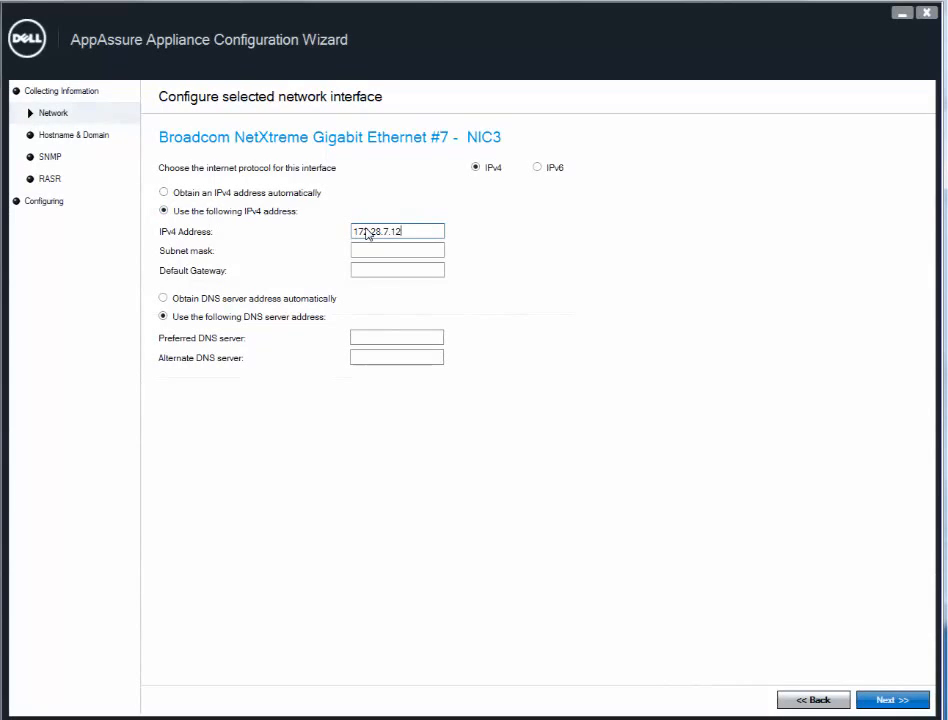
pyautogui.write('5')
pyautogui.click(366, 250)
pyautogui.write('255.255.255.0')
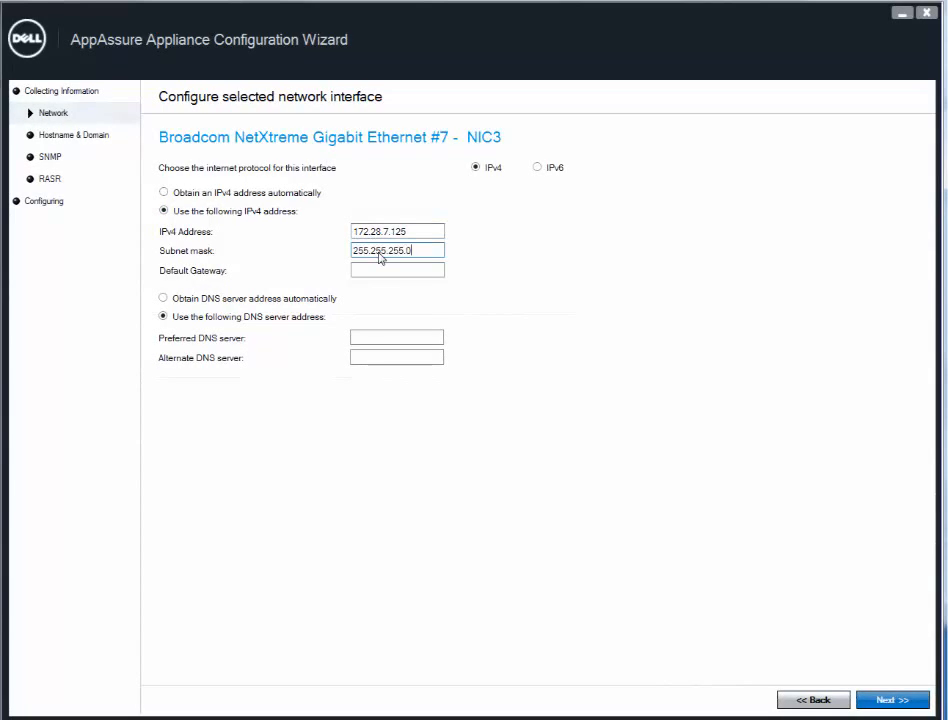
pyautogui.press('Tab')
pyautogui.write('172.28.7.2')
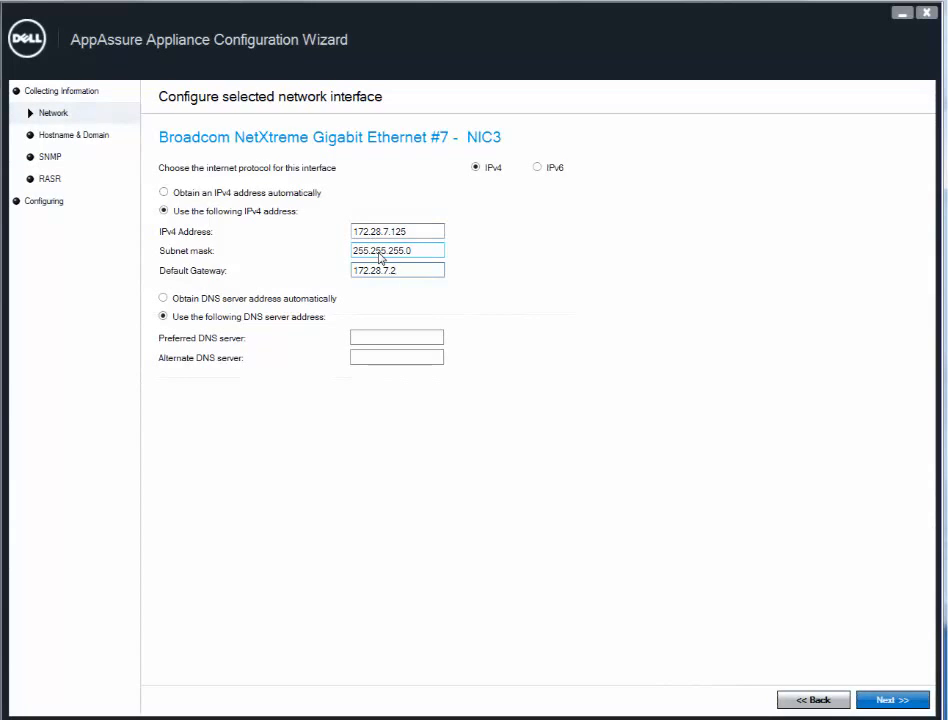
pyautogui.write('54')
pyautogui.click(365, 338)
pyautogui.write('172.')
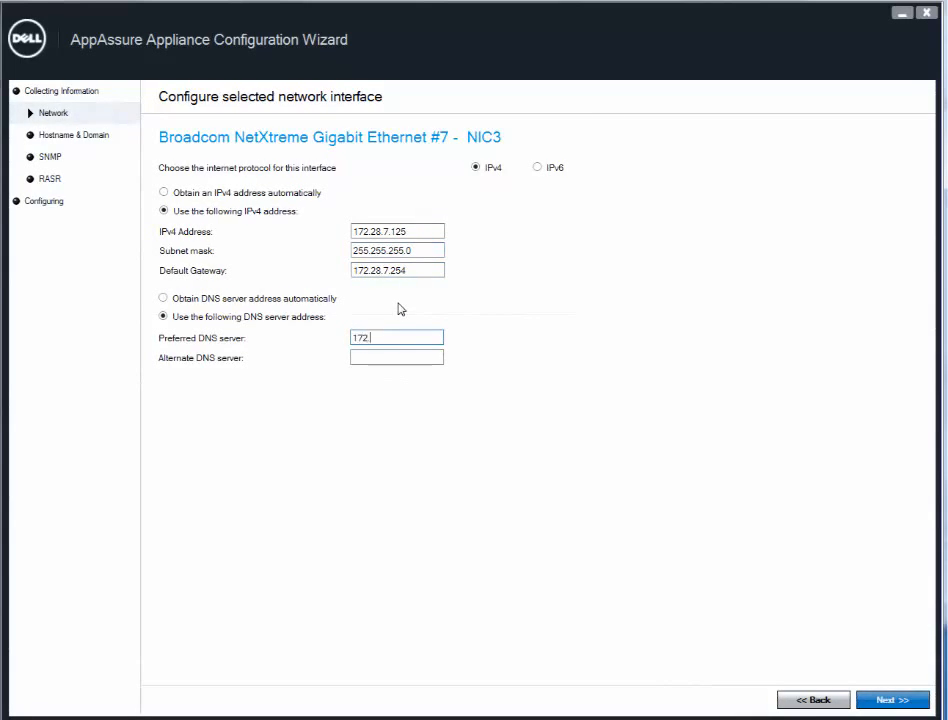
pyautogui.write('28.7.103')
# - Name the appliance DL4300FTBU and join domain AA.com using the domain administrator's user name and password
pyautogui.click(886, 701)
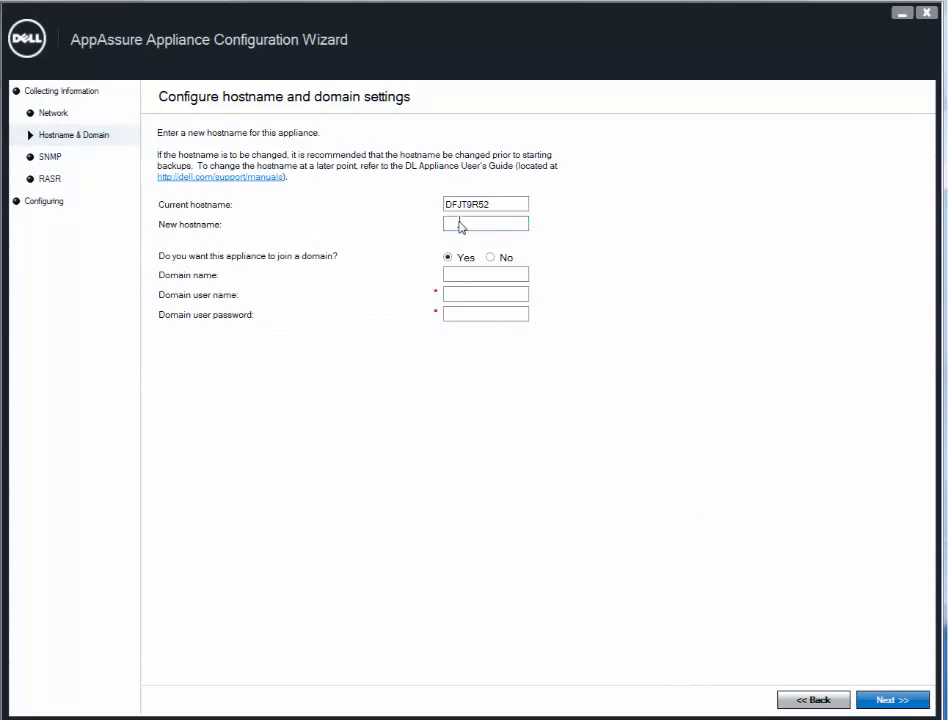
pyautogui.write('DL4300FTBU')
pyautogui.click(470, 272)
pyautogui.write('AA.com')
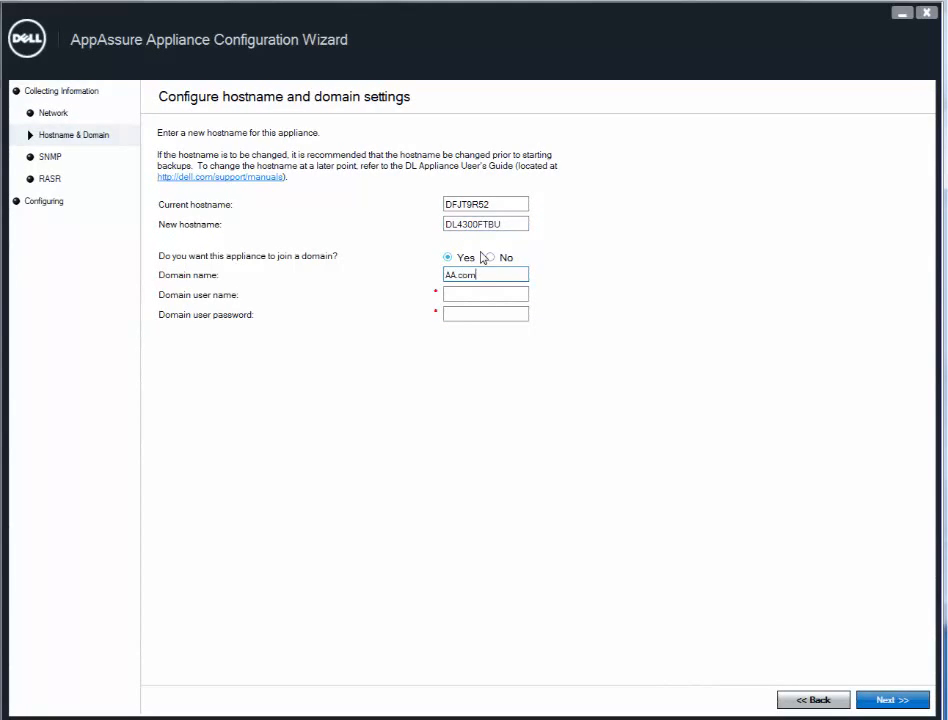
pyautogui.click(487, 294)
pyautogui.write('administrator')
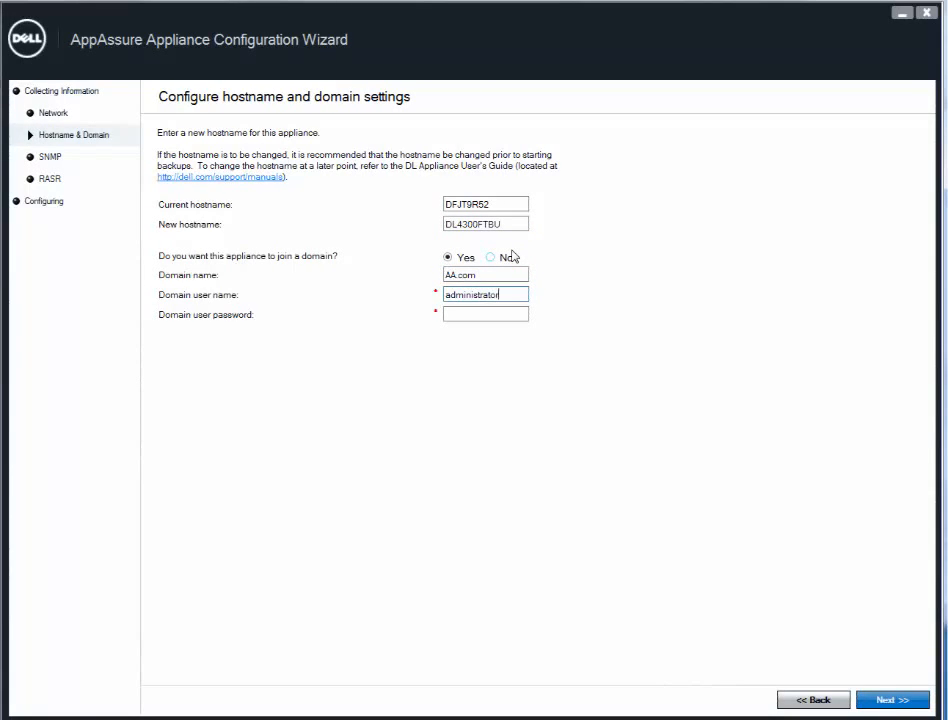
pyautogui.press('Tab')
pyautogui.write('***********')
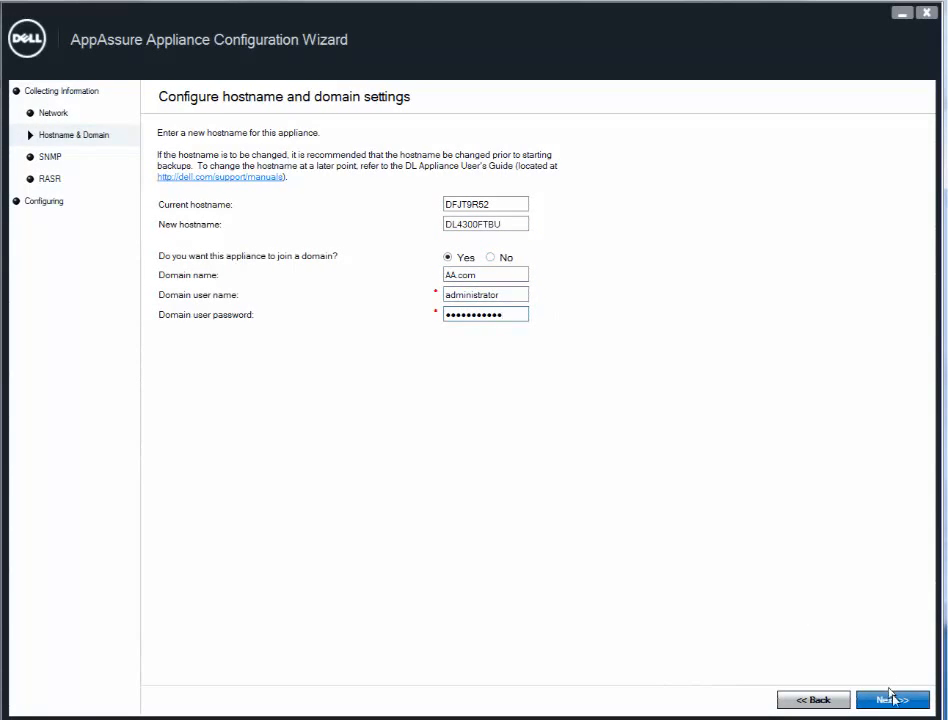
pyautogui.click(893, 700)
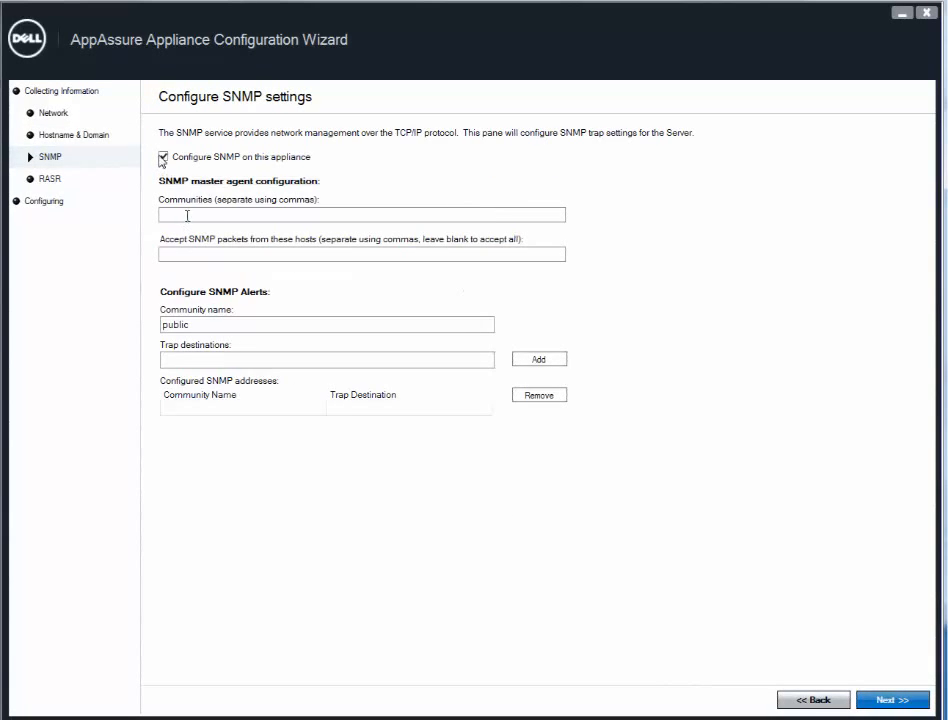
# - Uncheck 'Configure SNMP on this appliance' and continue to the RASR virtual disk page
pyautogui.click(162, 158)
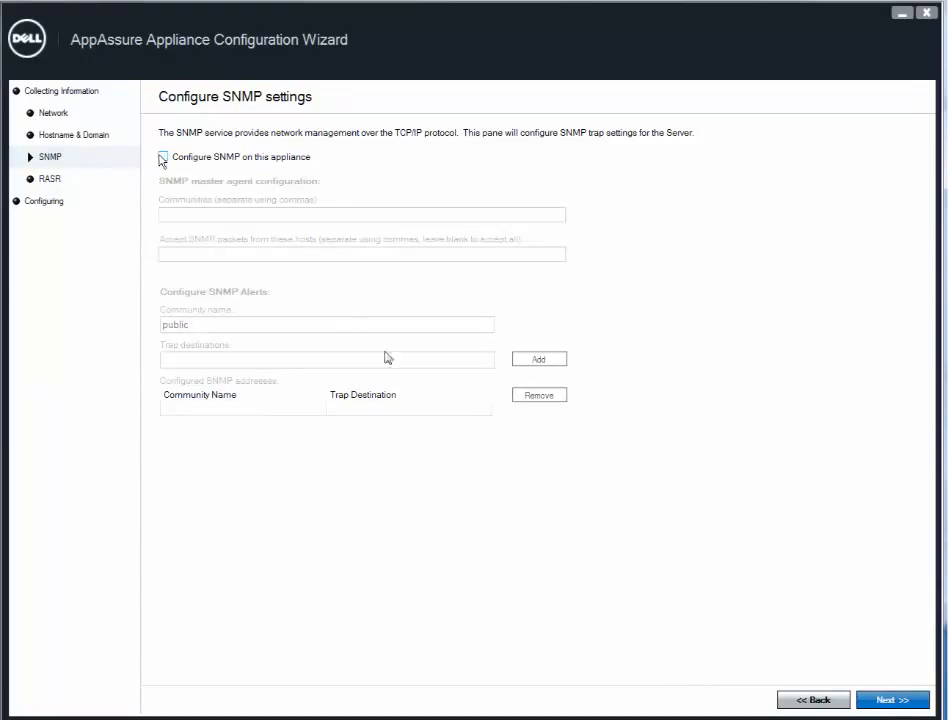
pyautogui.click(889, 701)
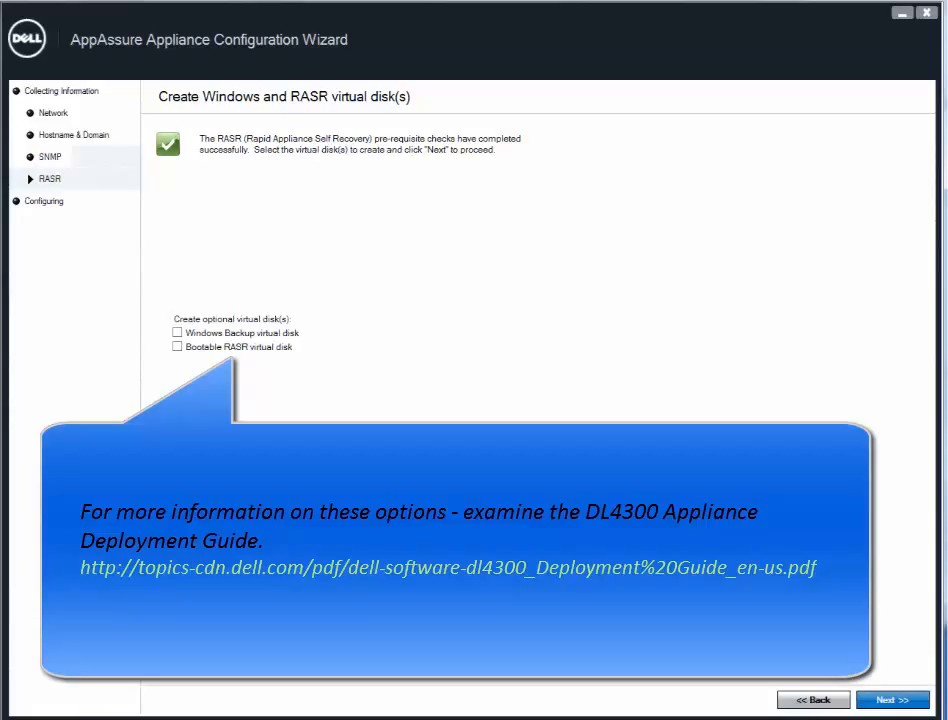
# - Select both the Windows Backup virtual disk and the bootable RASR virtual disk, then continue
pyautogui.click(178, 334)
pyautogui.click(177, 347)
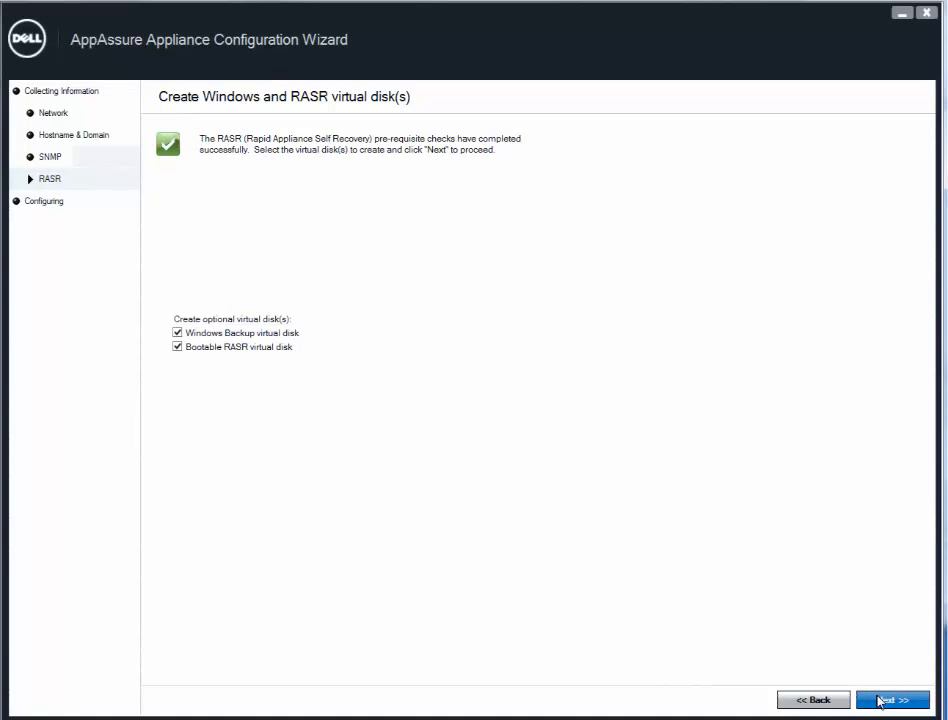
pyautogui.click(880, 700)
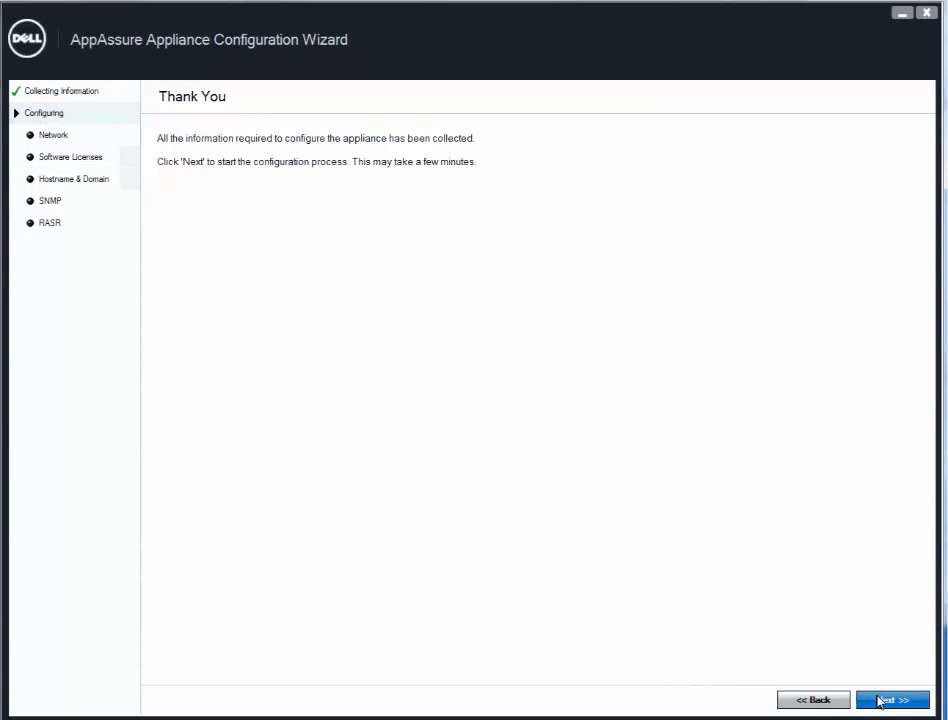
# - Start applying the network, licence and hostname configuration from the Thank You page
pyautogui.click(880, 700)
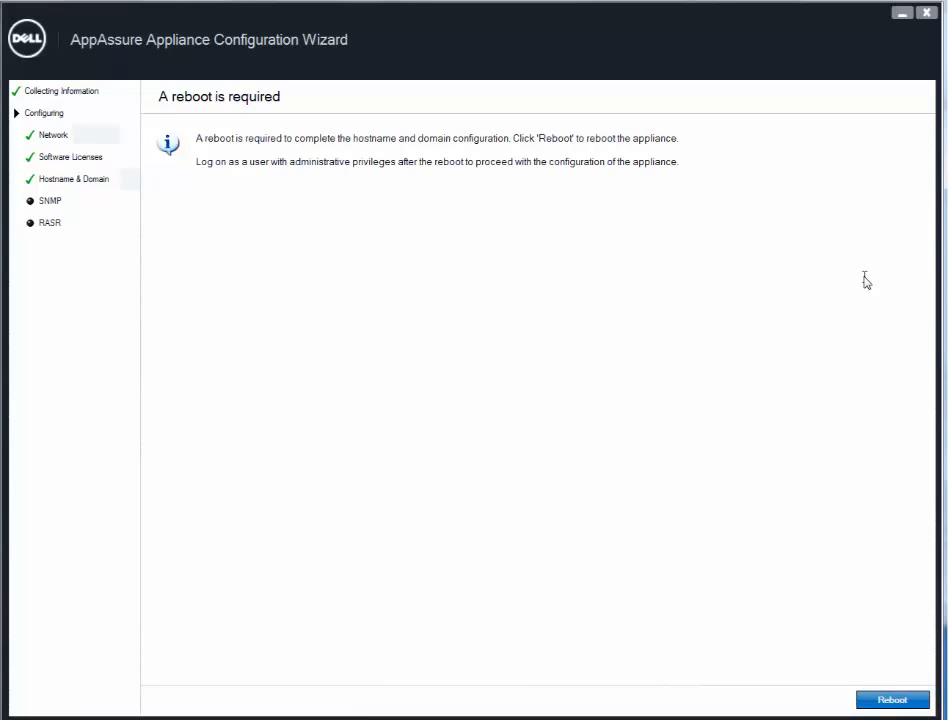
# - Reboot the appliance to complete the hostname and domain changes
pyautogui.click(903, 702)
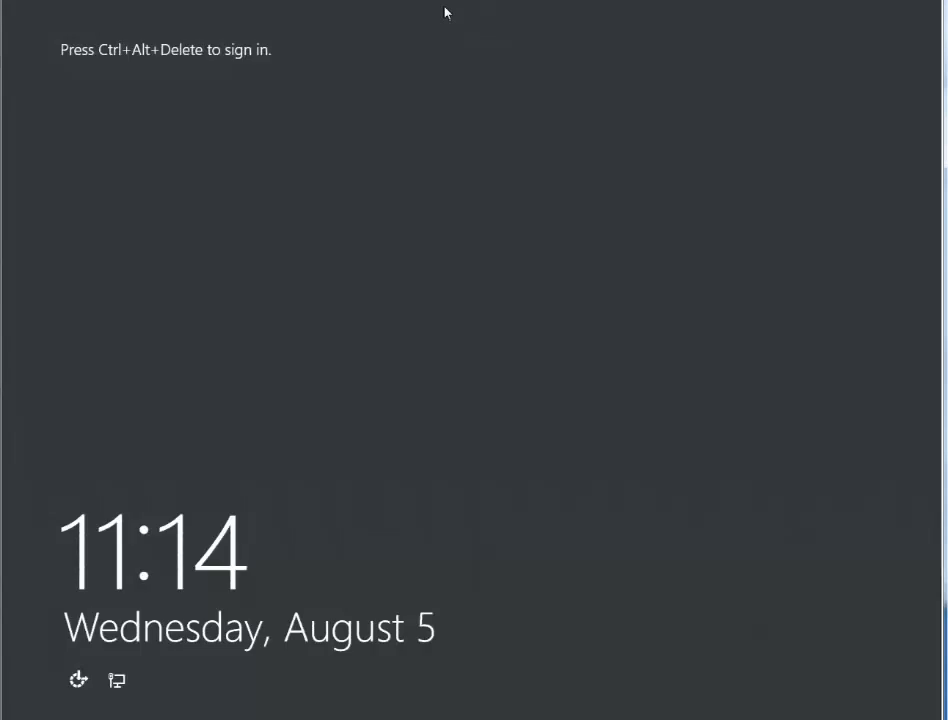
# - Sign in as Other user with the AA domain administrator account and its password
pyautogui.hotkey('ctrl', 'alt', 'Delete')
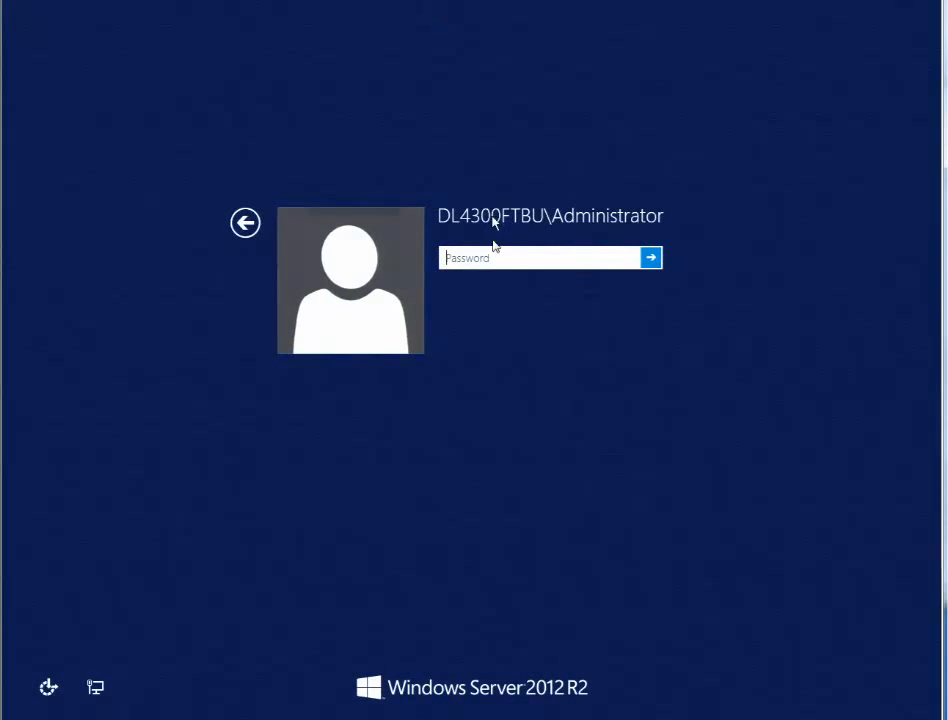
pyautogui.click(252, 224)
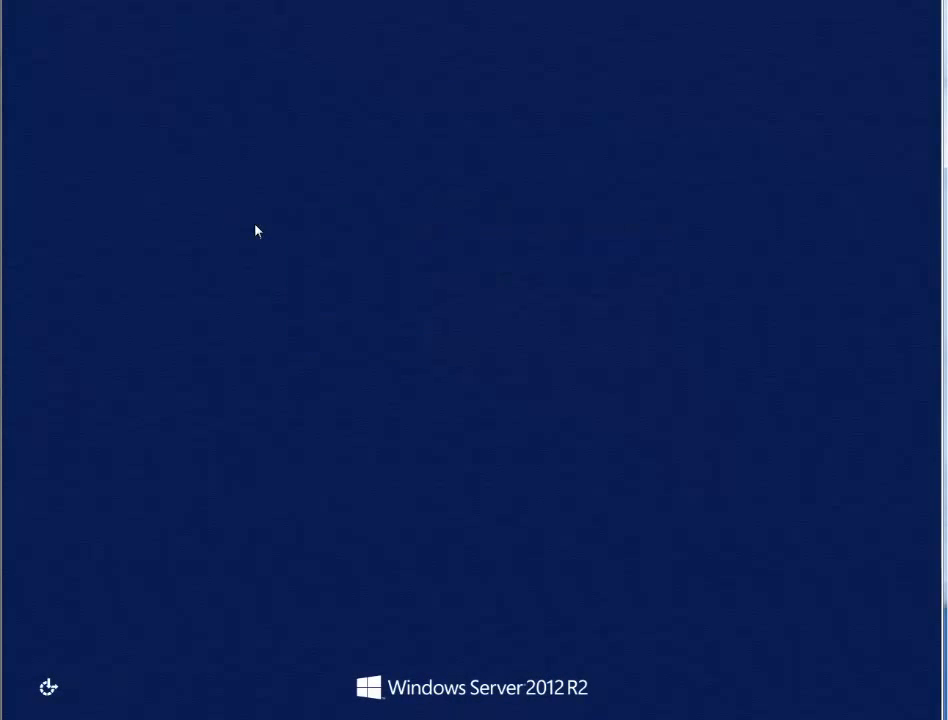
pyautogui.click(545, 303)
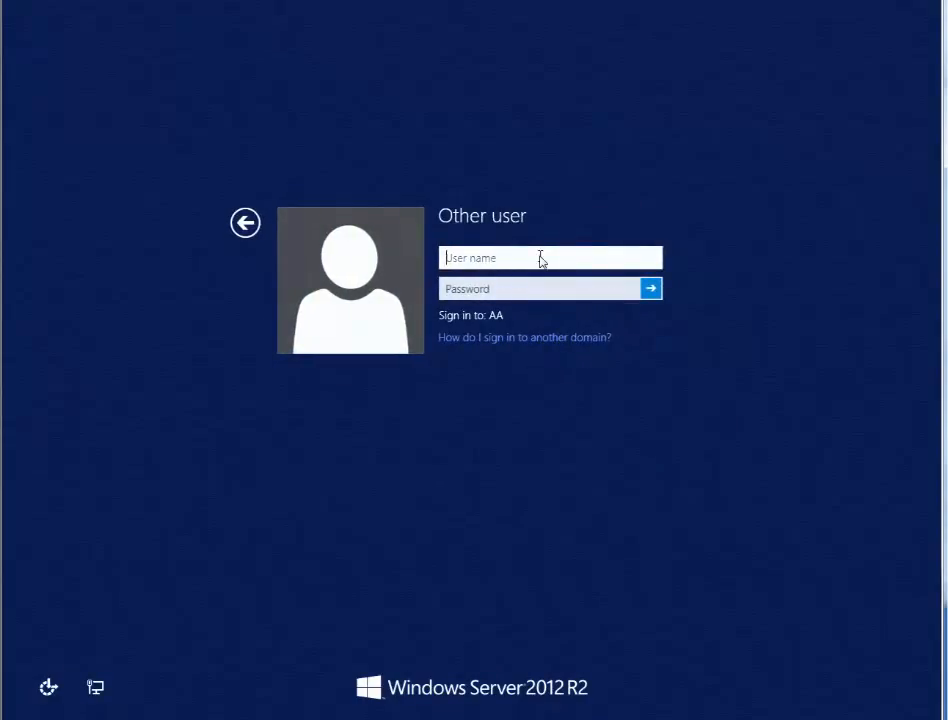
pyautogui.write('aa\\administrator')
pyautogui.press('Tab')
pyautogui.write('***********')
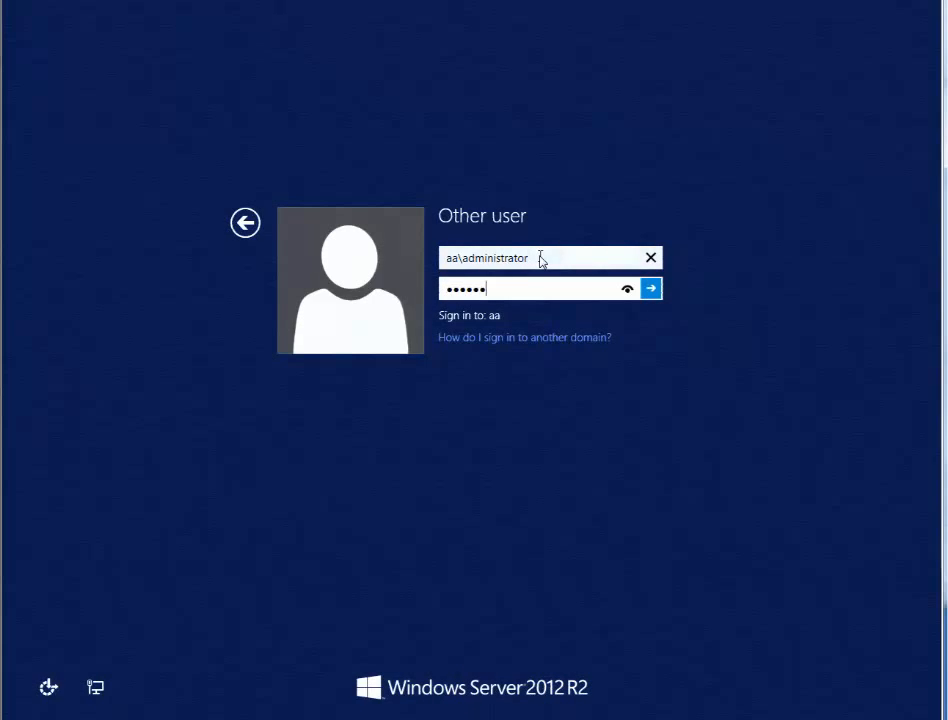
pyautogui.press('Return')
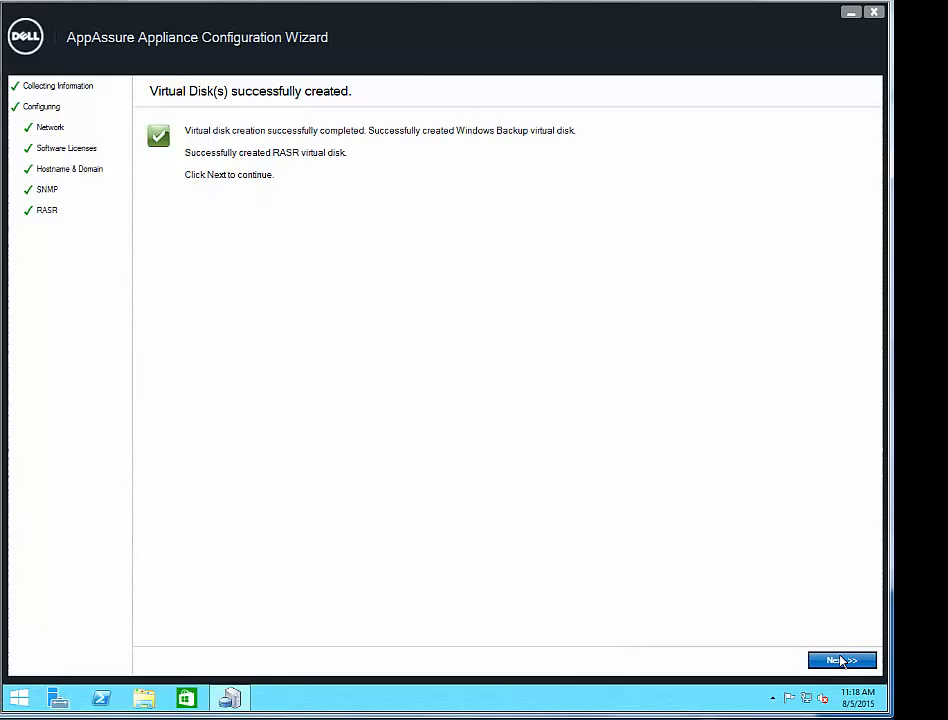
# - Go past the virtual disk confirmation and exit the wizard to launch the AppAssure Console
pyautogui.click(842, 661)
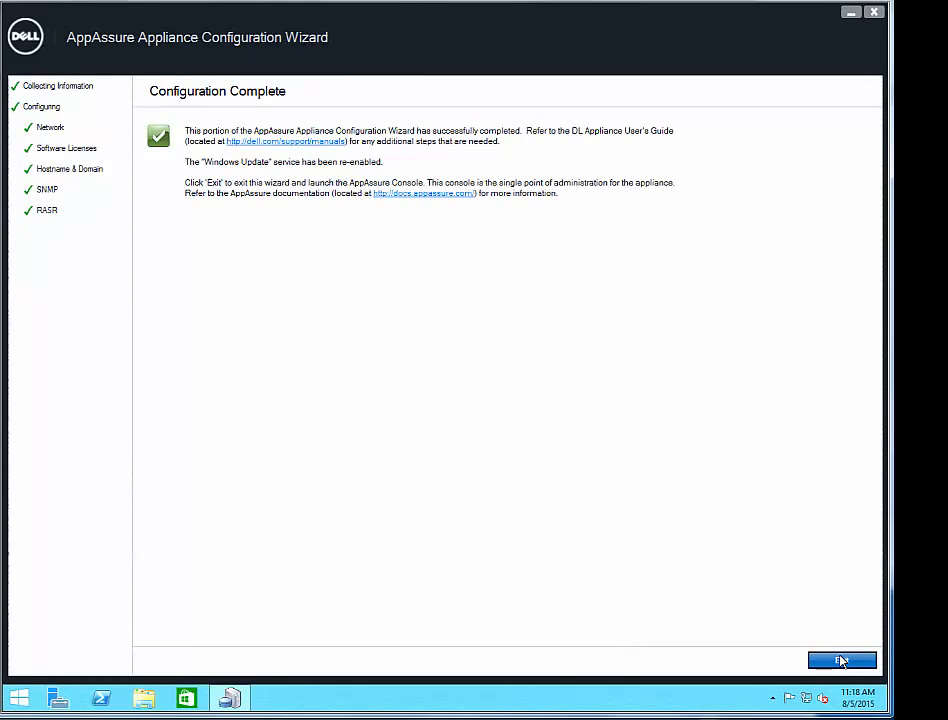
pyautogui.click(842, 661)
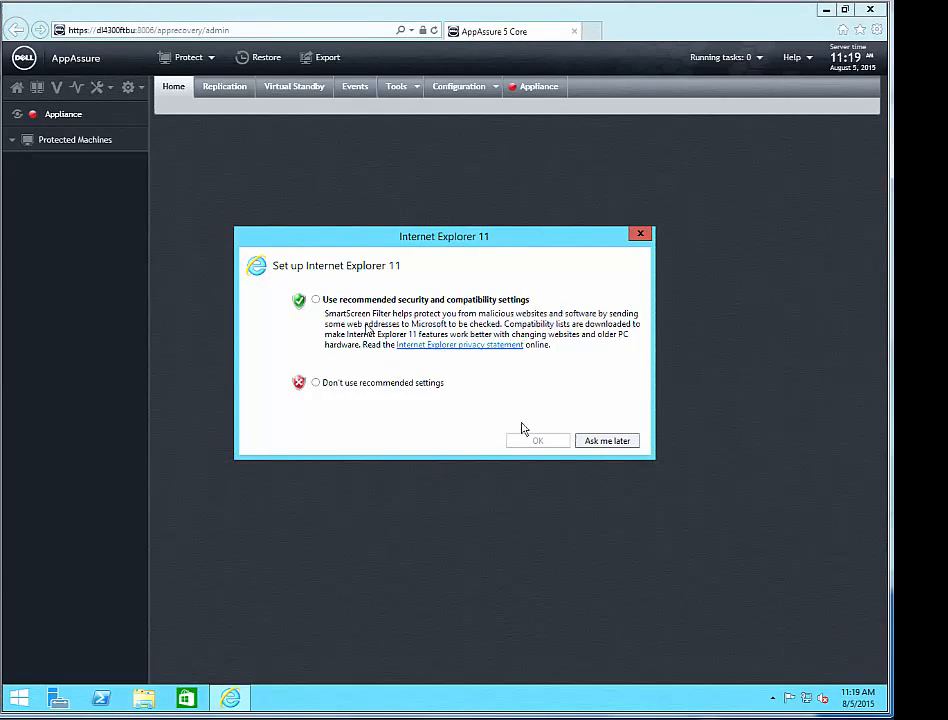
# - Accept IE11's recommended settings and close the Core Quick Start Guide
pyautogui.click(318, 300)
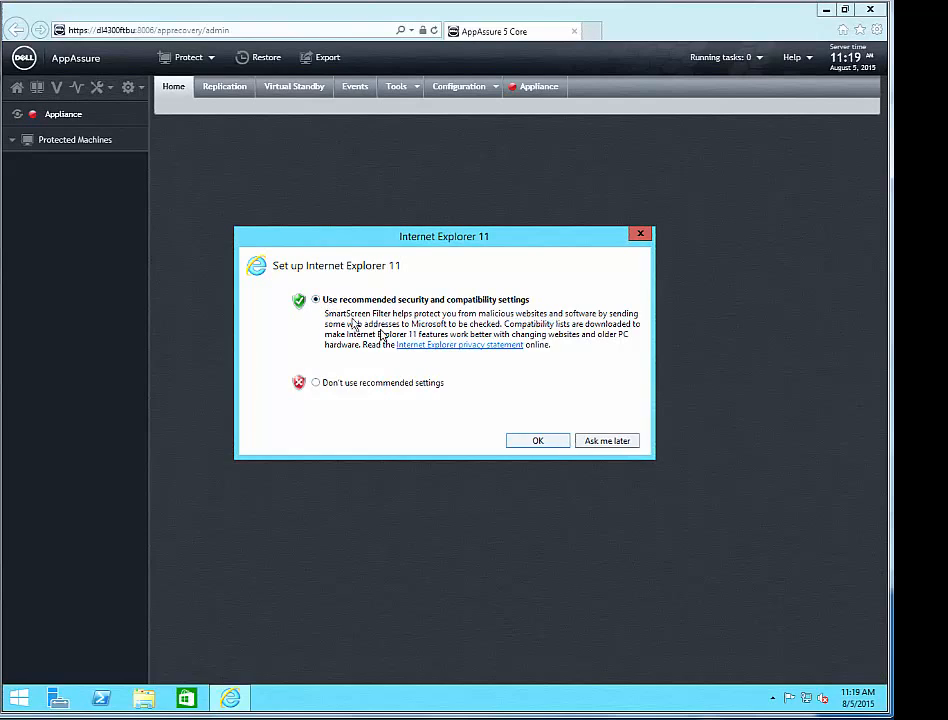
pyautogui.click(538, 441)
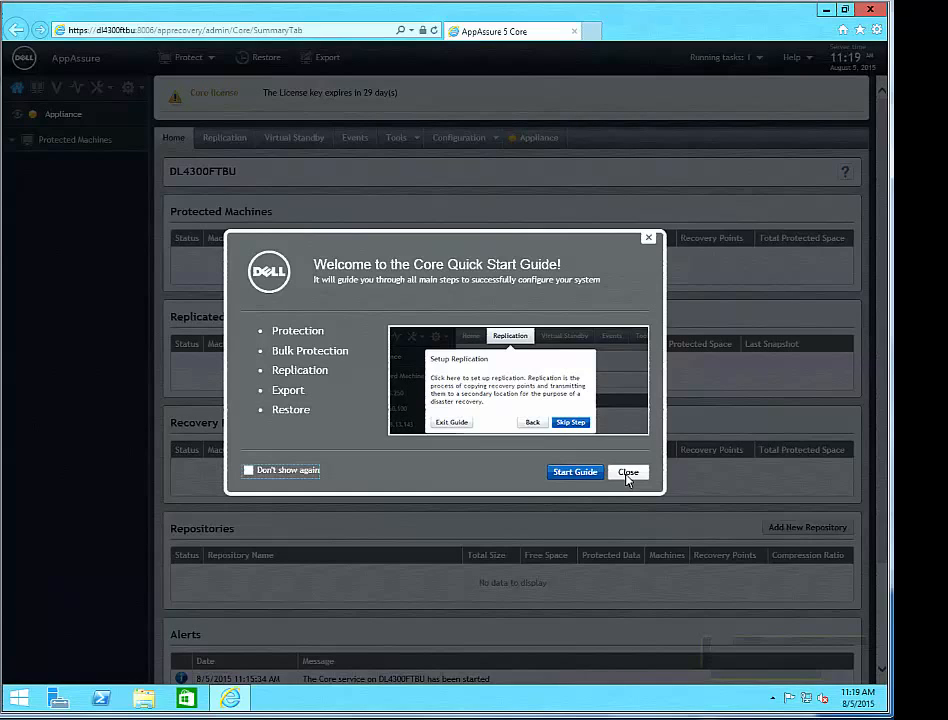
pyautogui.click(628, 472)
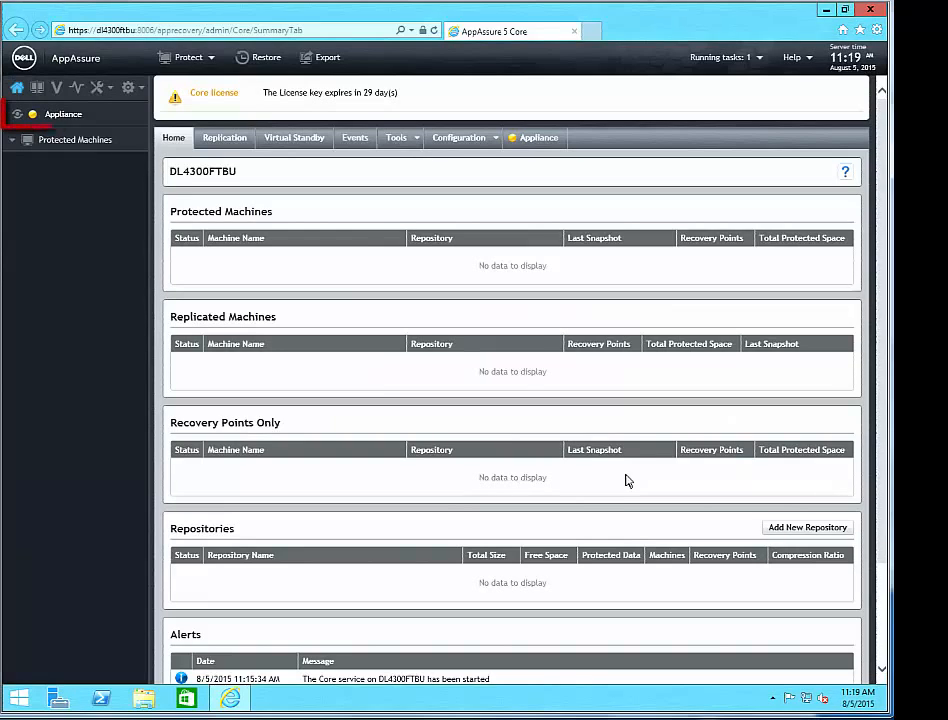
# - Open the Appliance health view, then the Backup page for Rapid Appliance Self Recovery
pyautogui.click(63, 115)
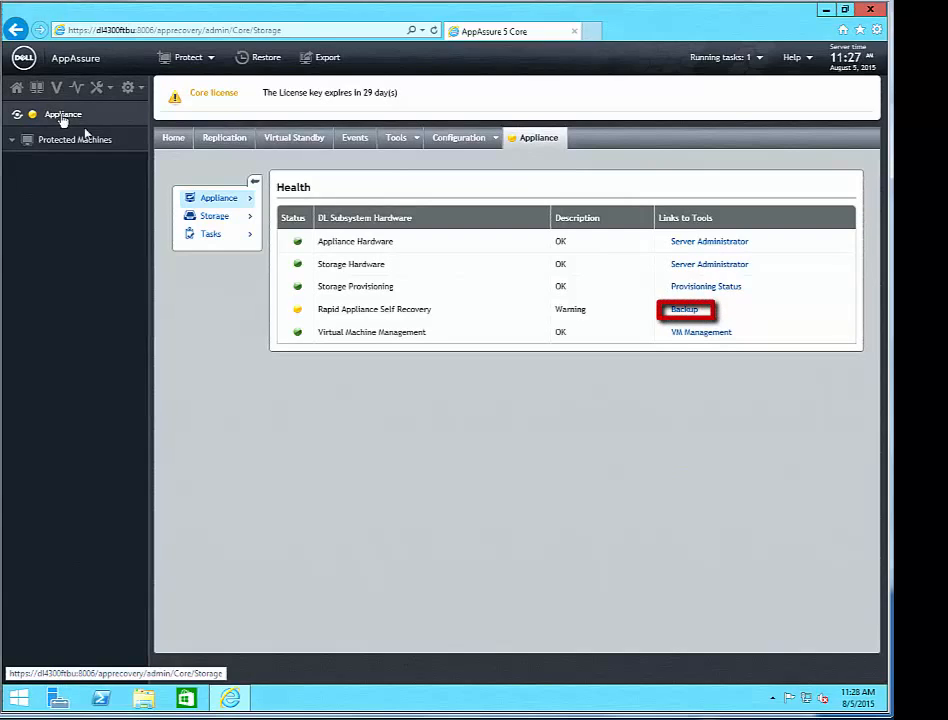
pyautogui.moveTo(214, 216)
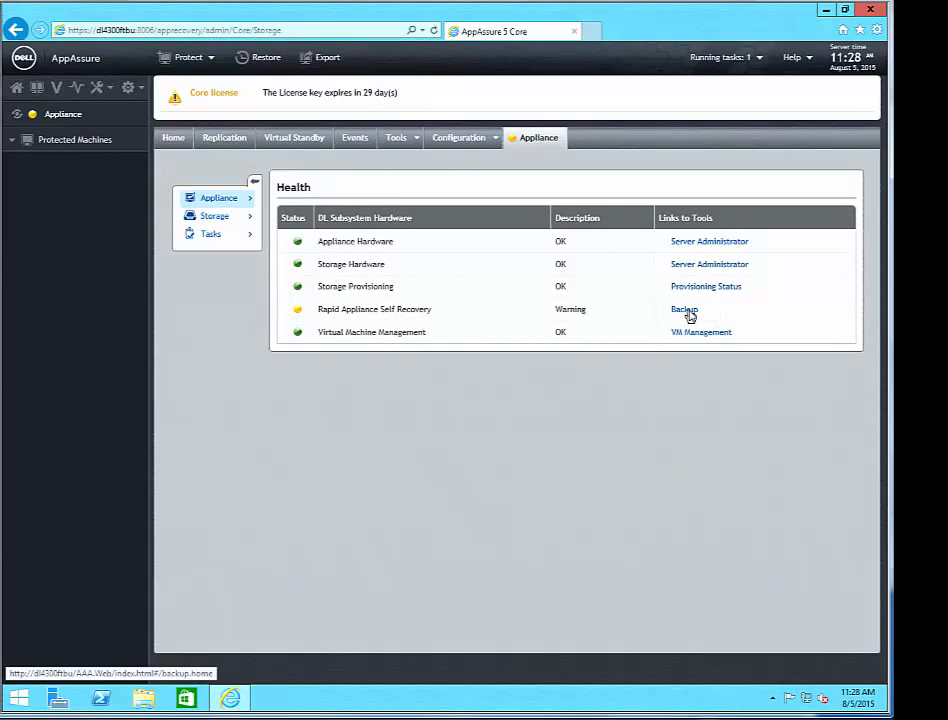
pyautogui.click(686, 312)
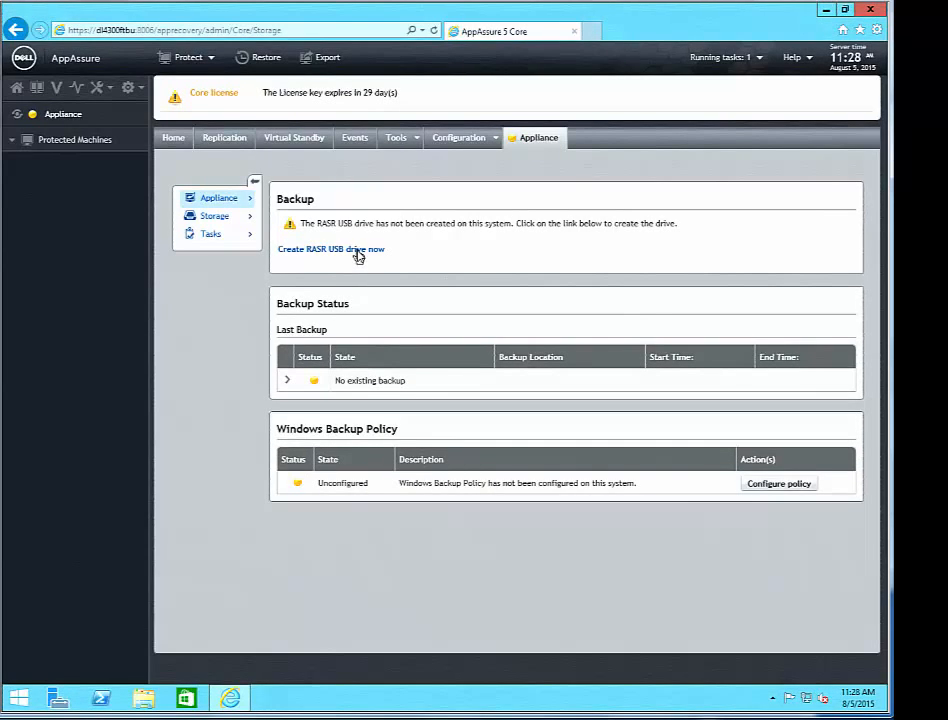
# - Create the RASR USB drive on SanDisk drive G:, confirm erasing it, then safely remove it
pyautogui.click(358, 254)
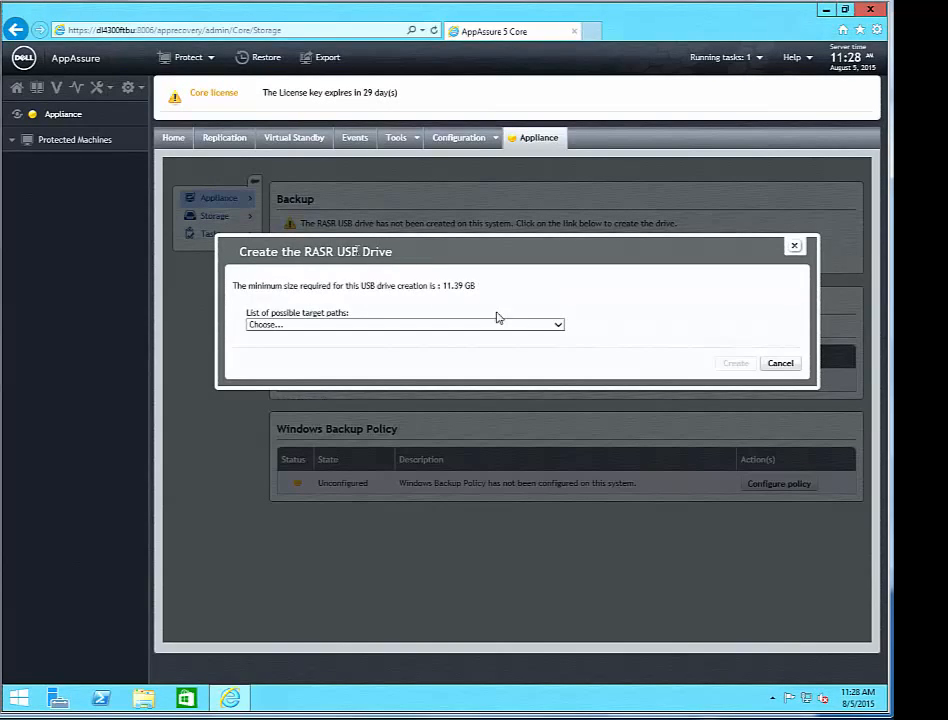
pyautogui.click(558, 327)
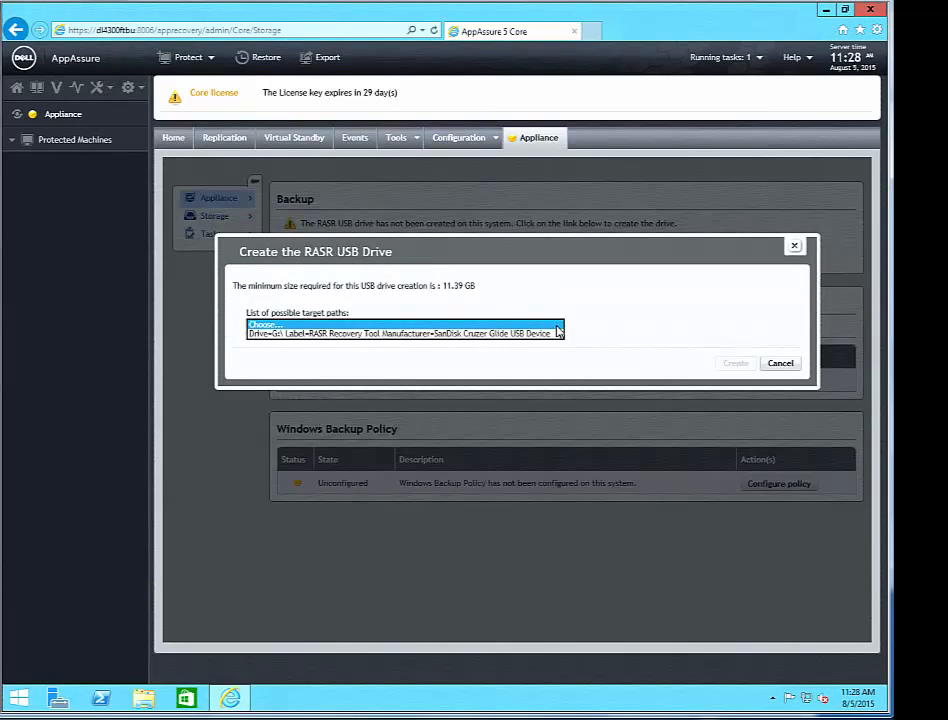
pyautogui.click(546, 333)
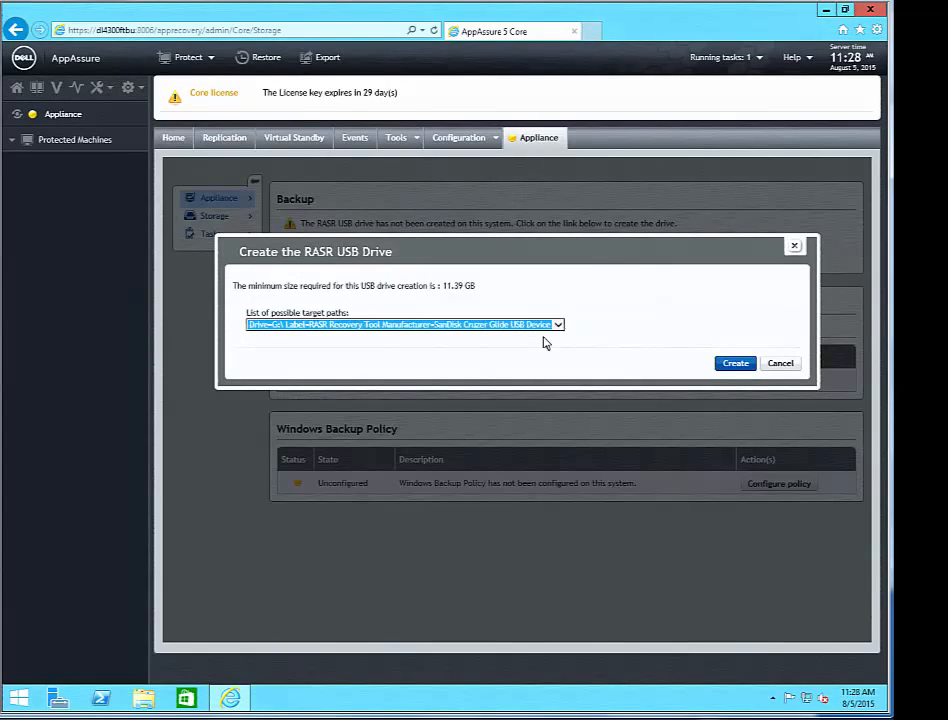
pyautogui.click(733, 364)
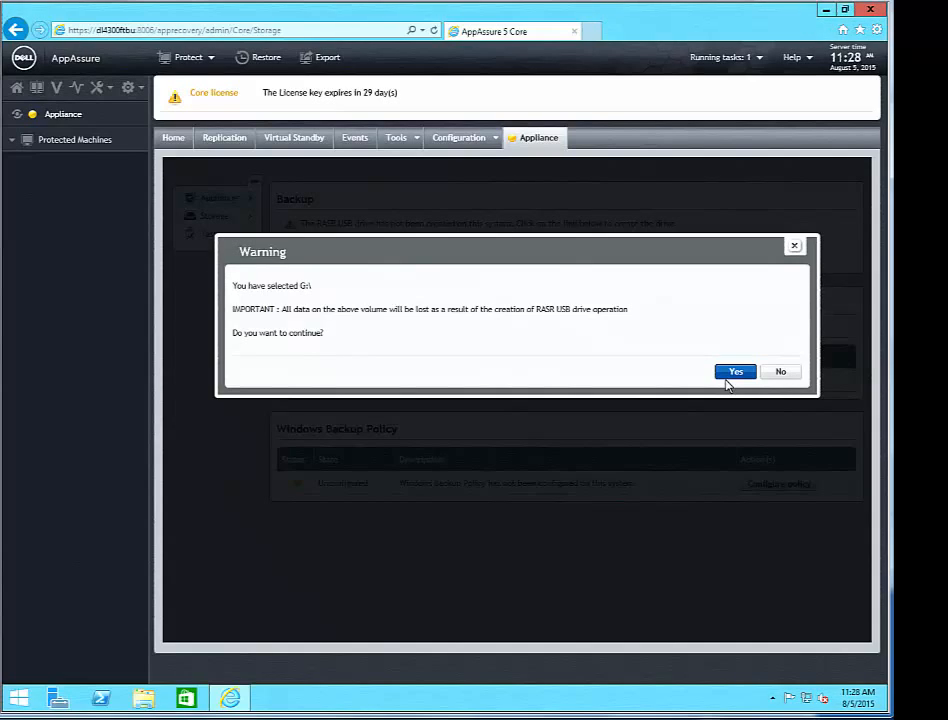
pyautogui.click(727, 376)
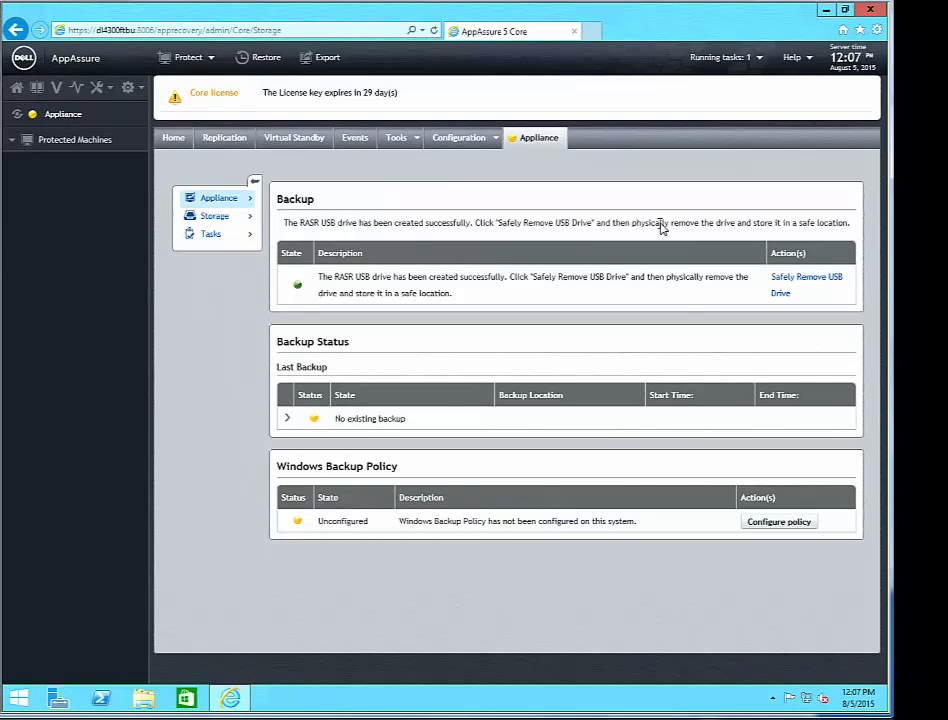
pyautogui.click(801, 285)
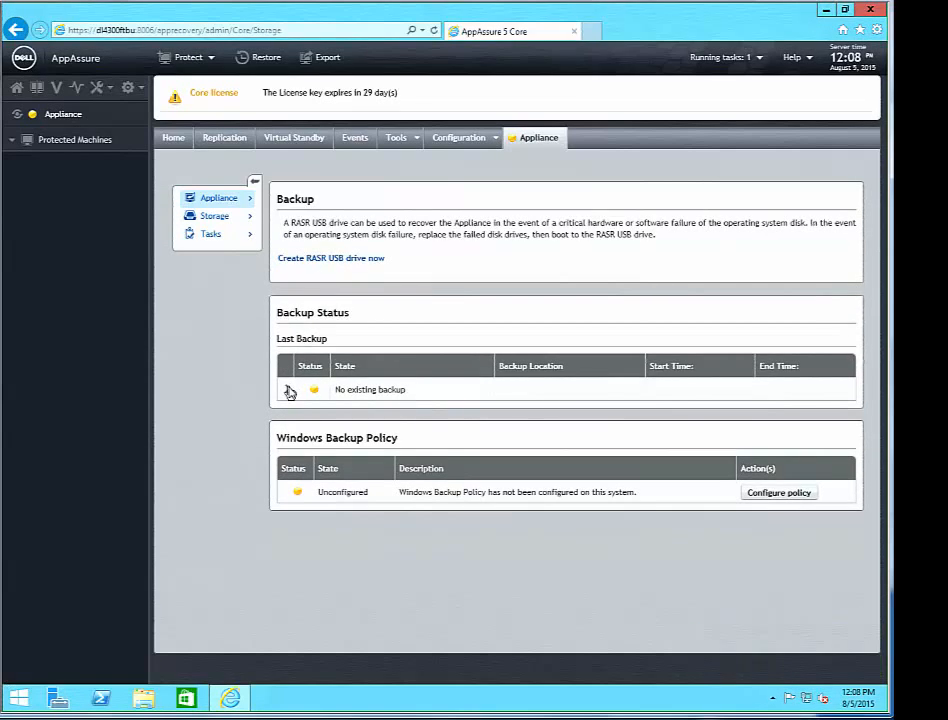
# - Configure the Windows Backup Policy with a daily 12:00 AM backup to WinBackups
pyautogui.click(779, 493)
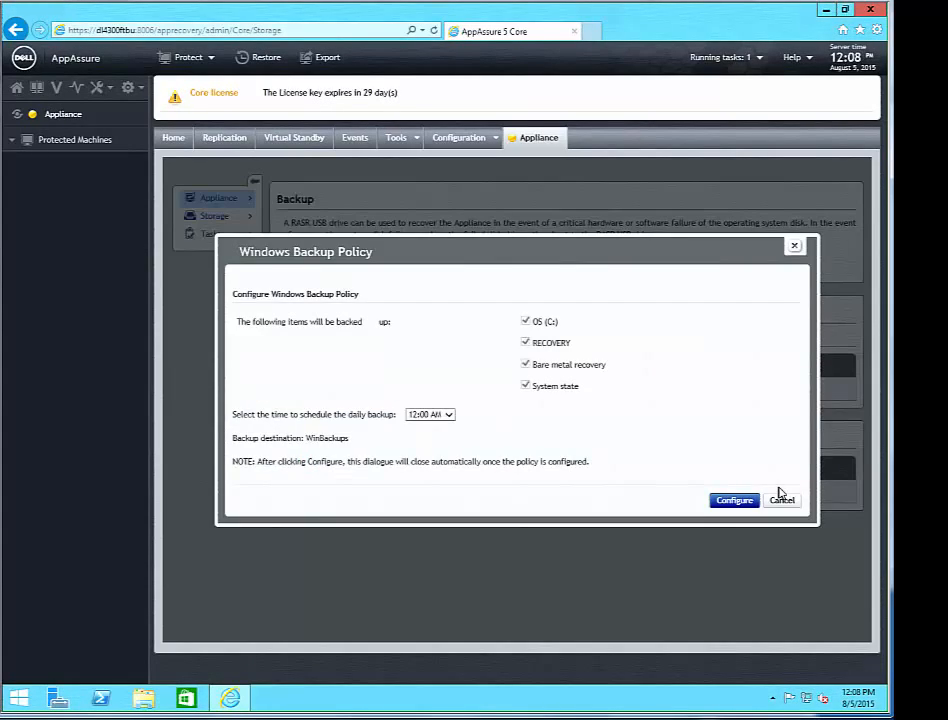
pyautogui.click(448, 416)
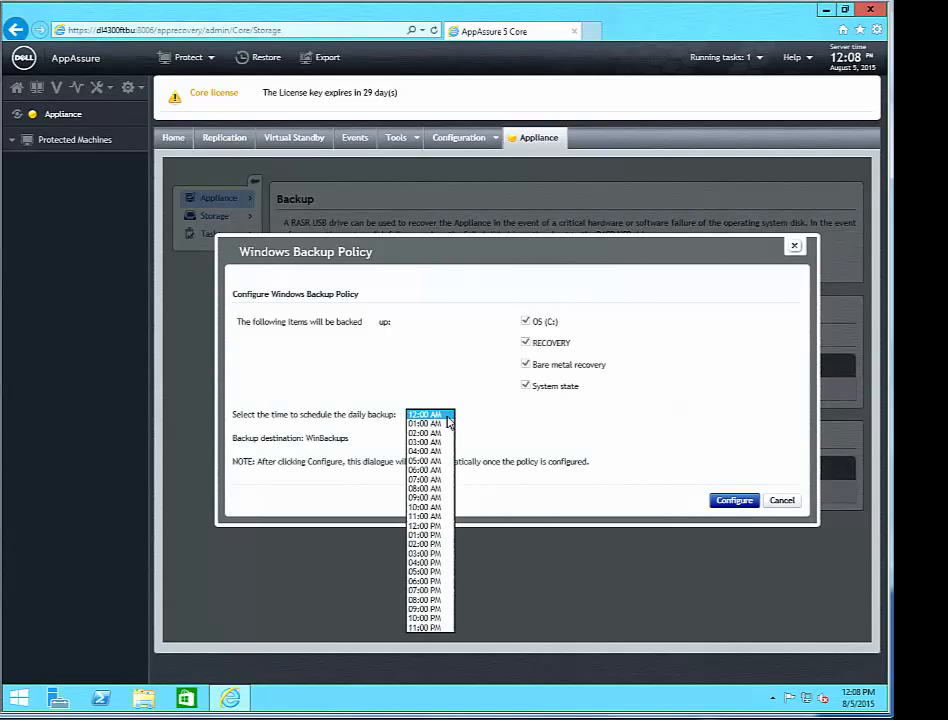
pyautogui.click(448, 418)
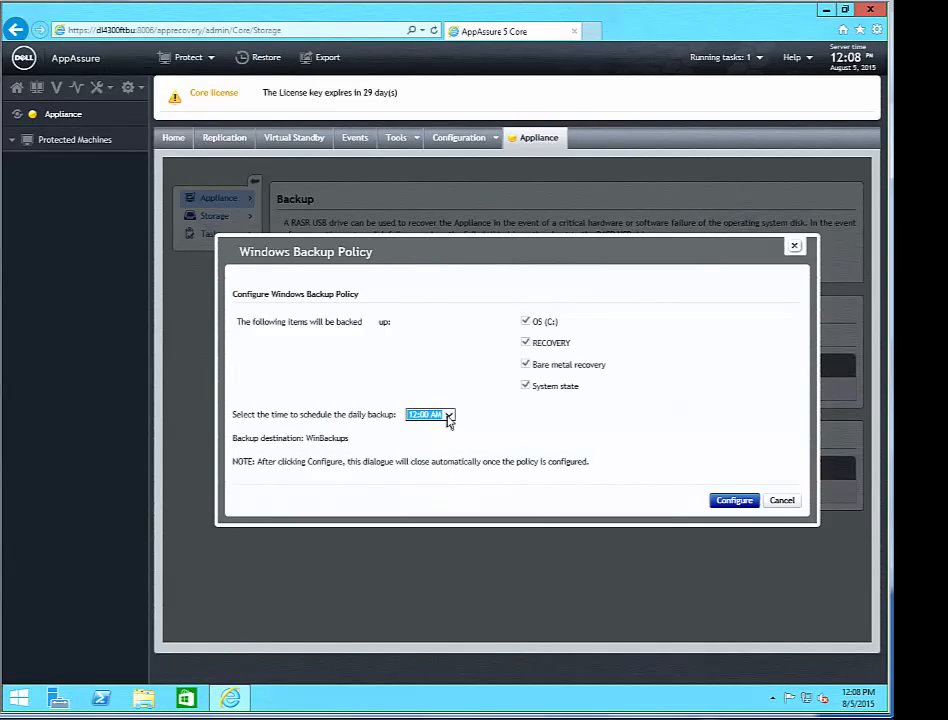
pyautogui.click(728, 502)
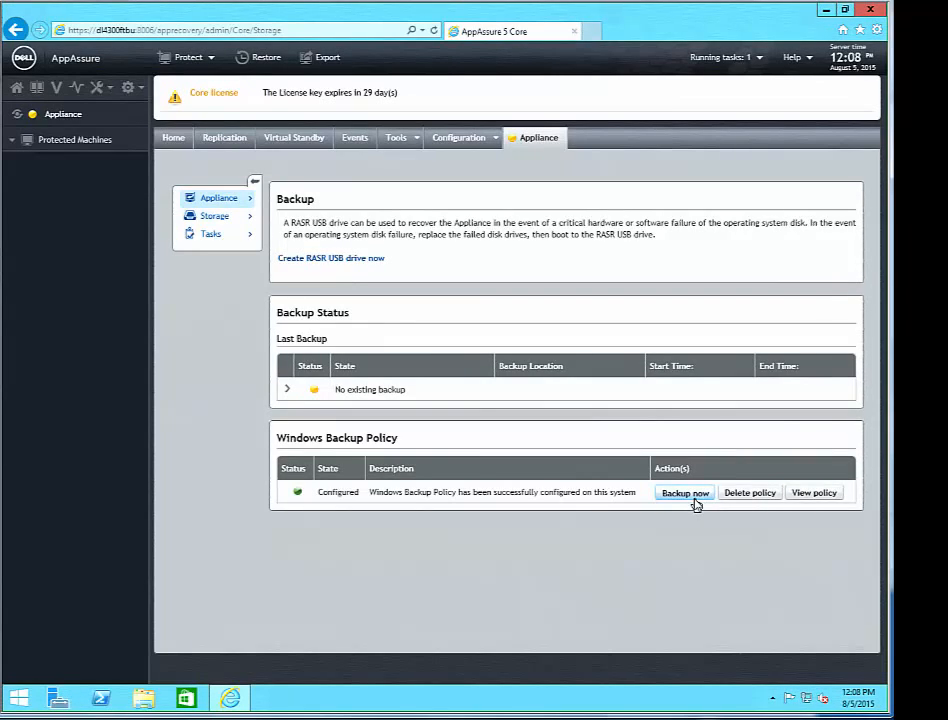
# - Run a Windows backup now, confirm it, and expand Last Backup to view its items
pyautogui.click(694, 499)
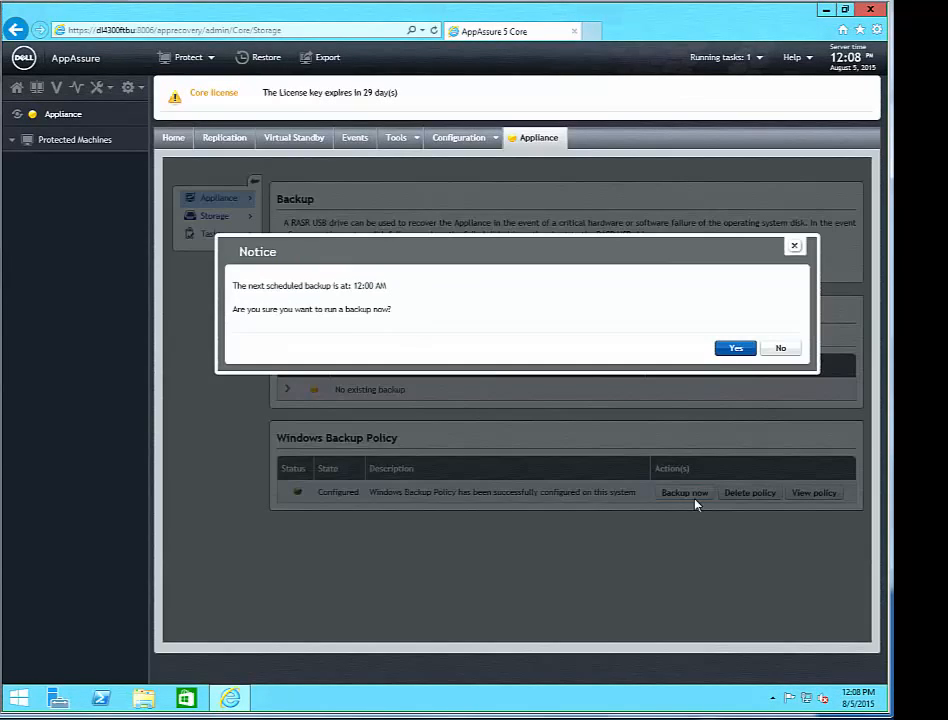
pyautogui.click(733, 349)
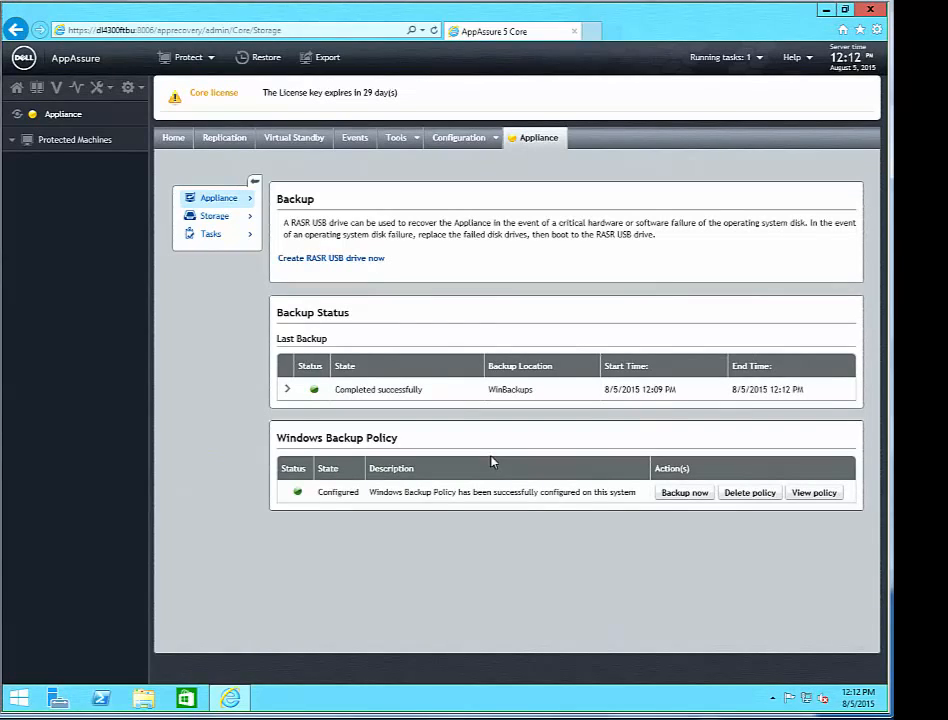
pyautogui.click(287, 392)
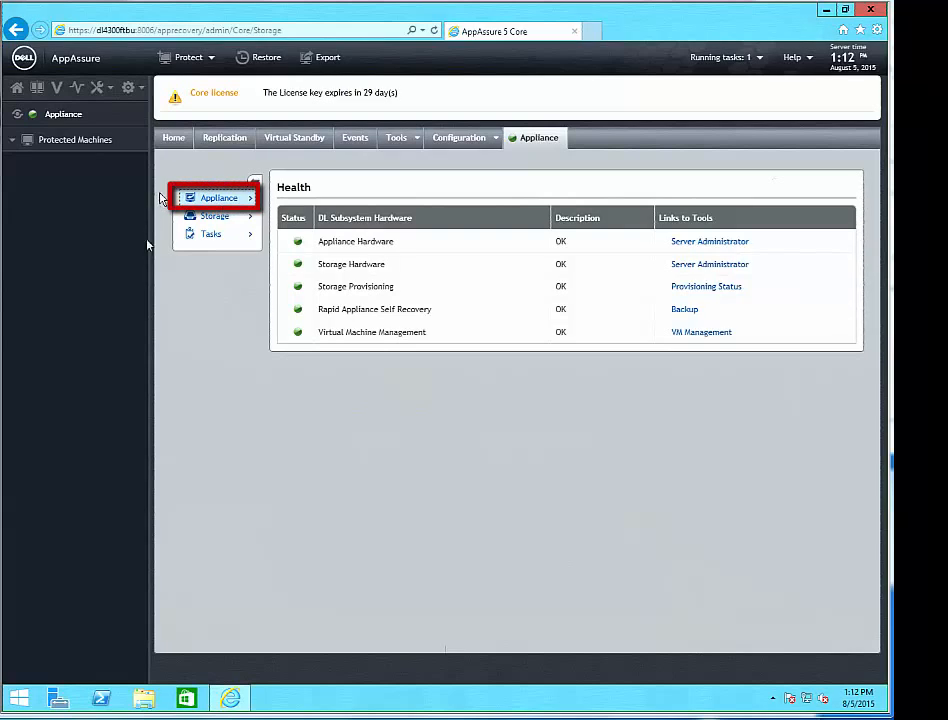
# - Provision the ready PERC H730P storage into Repository 1 with a 30% standby VM reserve
pyautogui.click(694, 287)
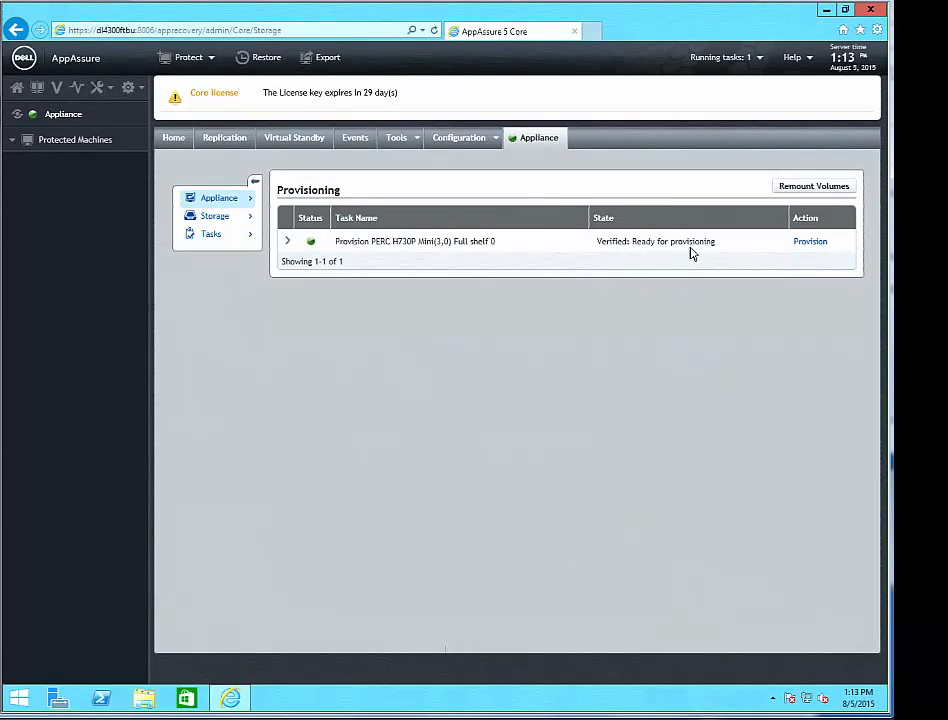
pyautogui.click(805, 245)
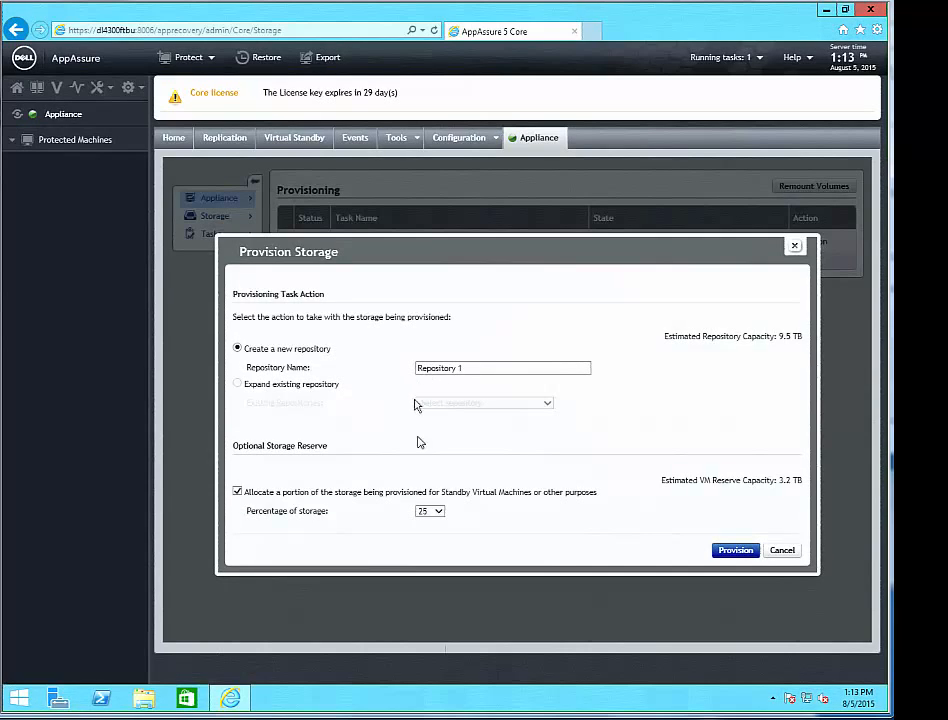
pyautogui.click(440, 514)
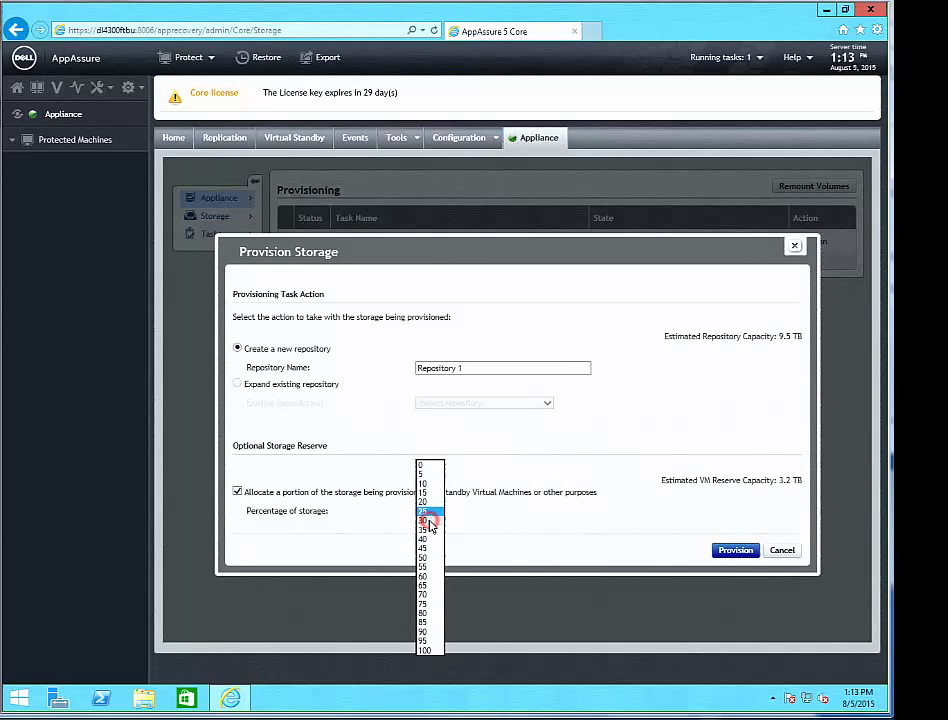
pyautogui.click(429, 521)
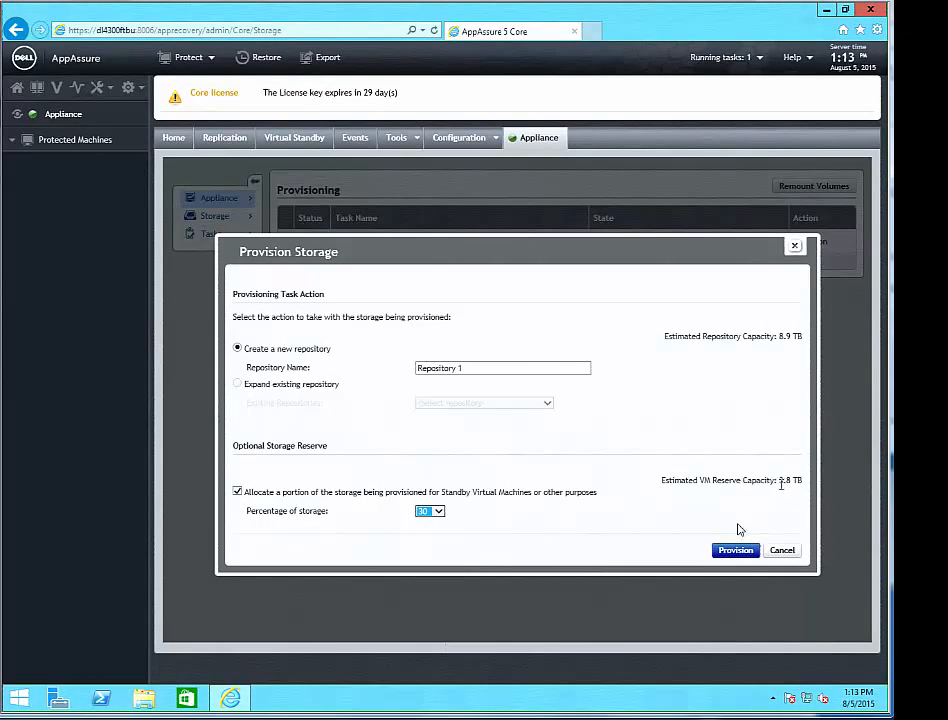
pyautogui.click(722, 551)
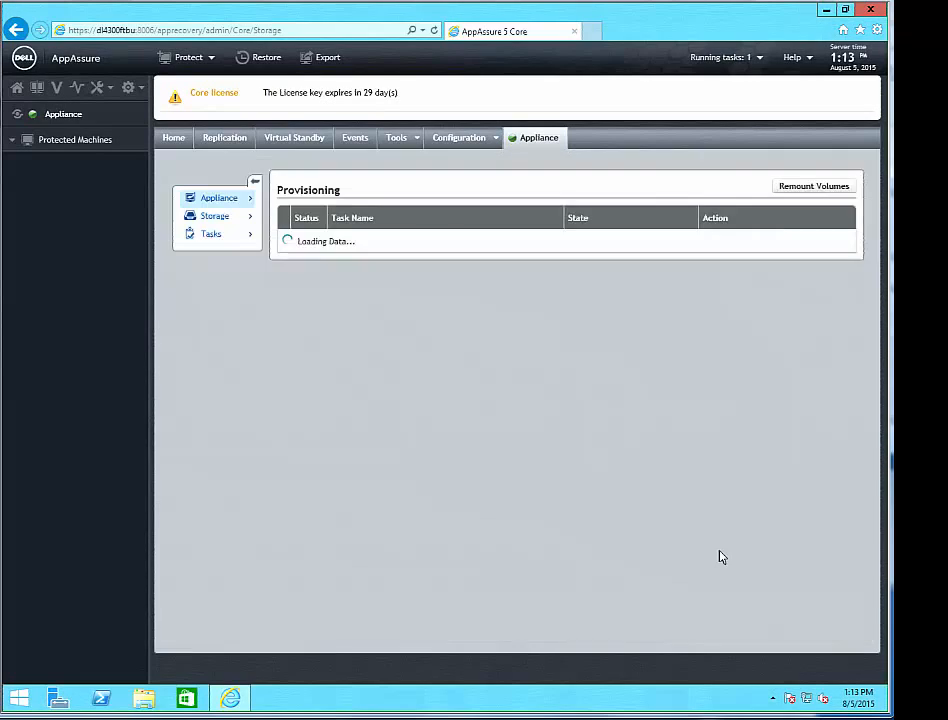